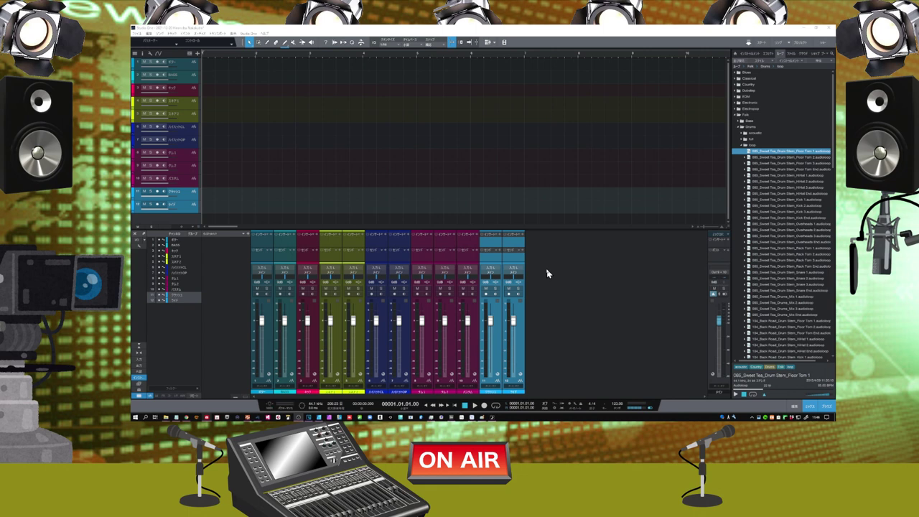
# - Try adding a bus for the selected channels in the console and undo the addition
pyautogui.rightClick(546, 250)
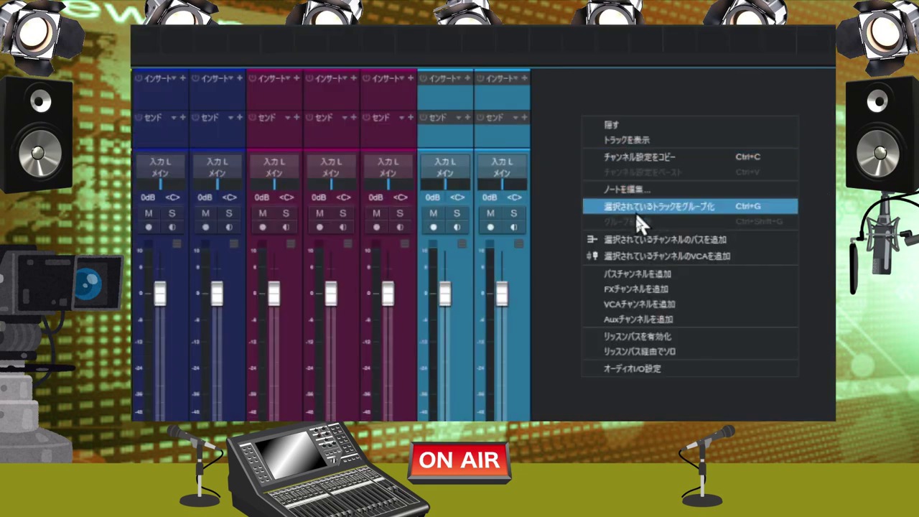
pyautogui.click(637, 279)
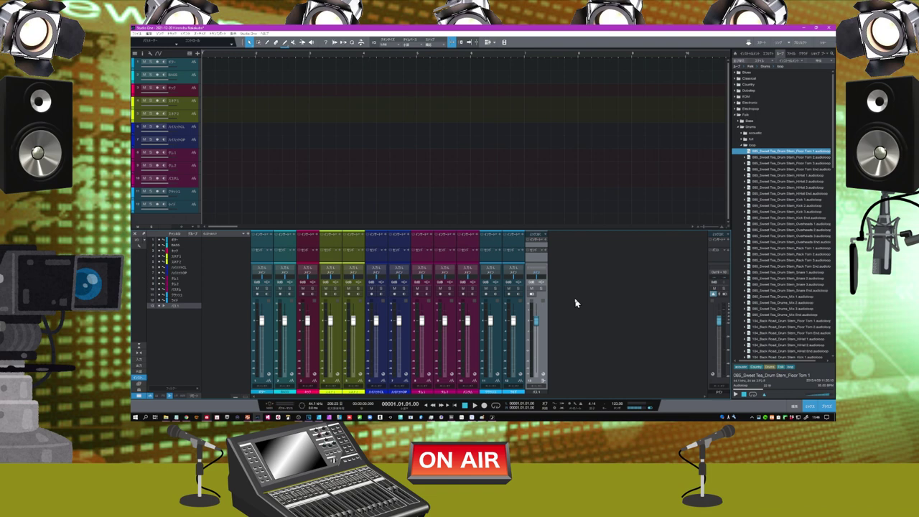
pyautogui.hotkey('ctrl', 'z')
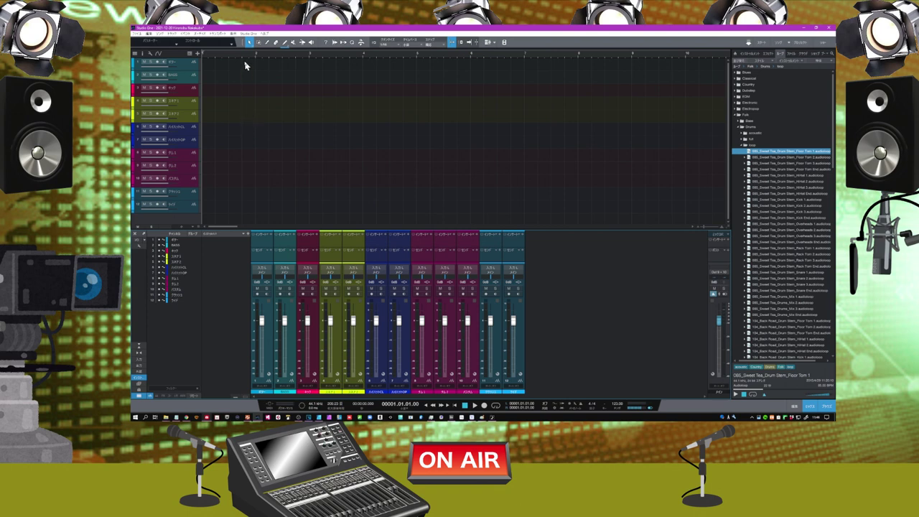
# - Open the Macro Organizer and start creating a new macro
pyautogui.click(247, 34)
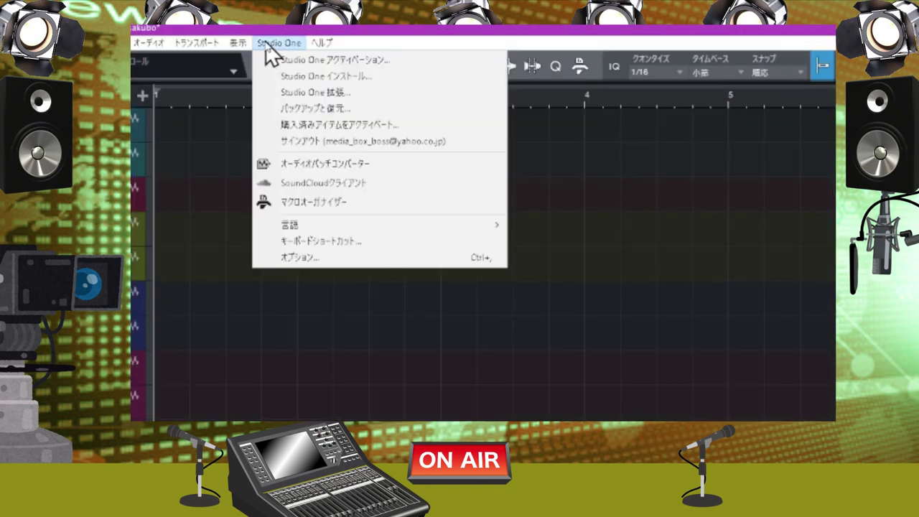
pyautogui.moveTo(240, 45)
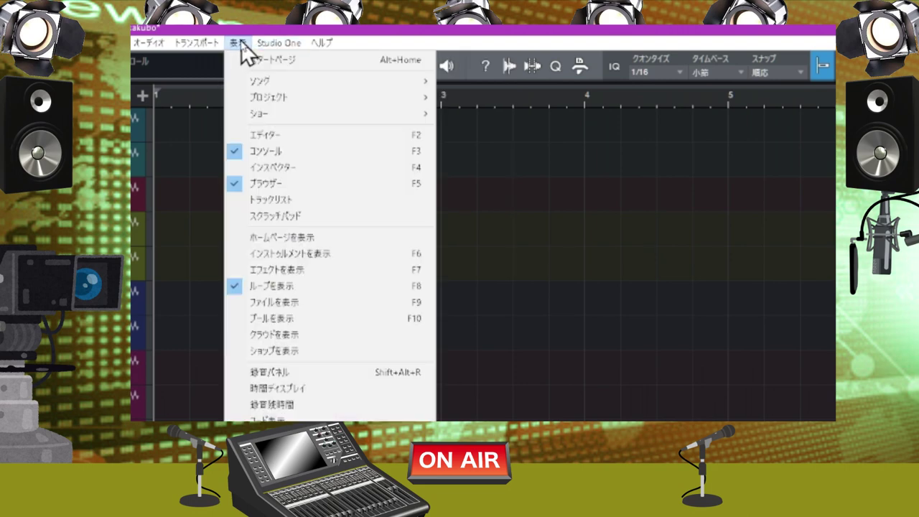
pyautogui.moveTo(268, 50)
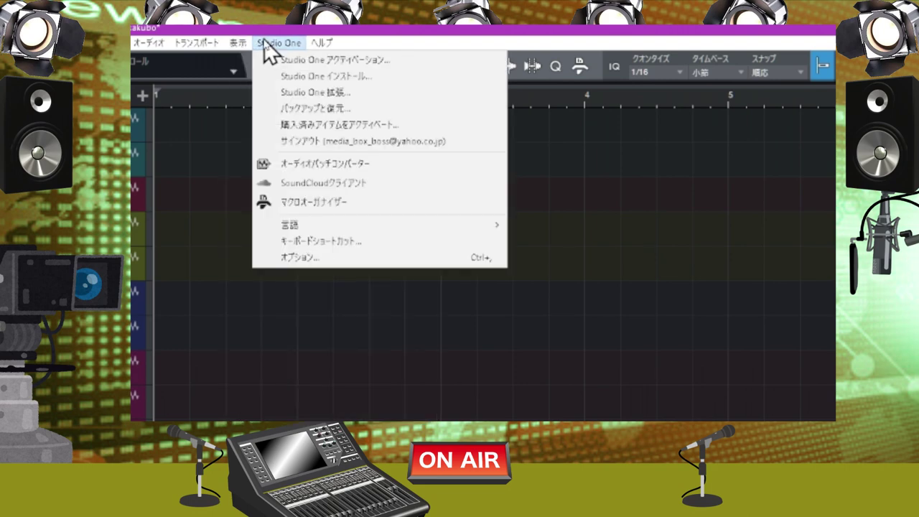
pyautogui.click(300, 203)
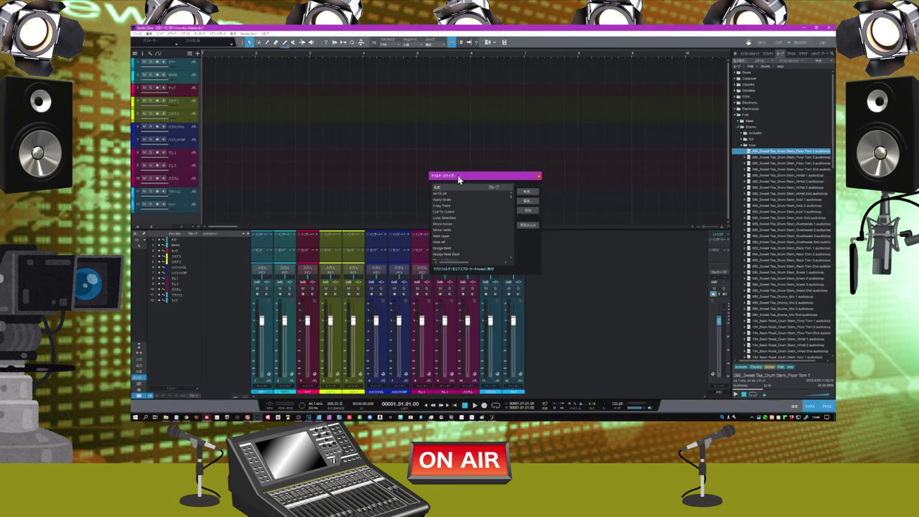
pyautogui.moveTo(467, 178); pyautogui.dragTo(401, 141)
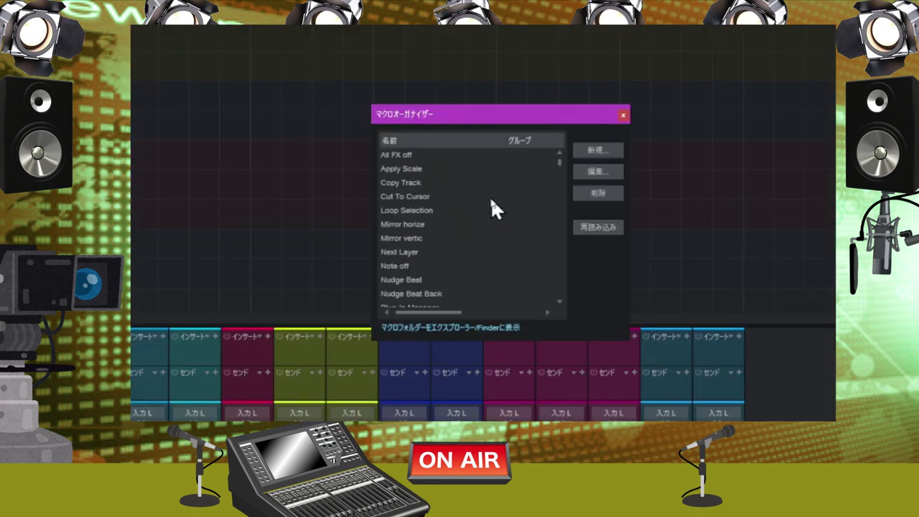
pyautogui.click(586, 149)
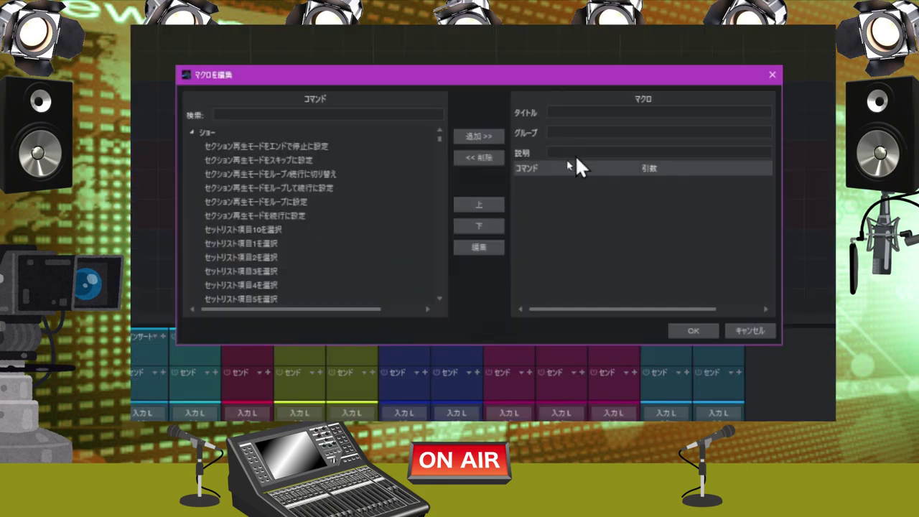
# - Title the new macro "BUS&リネーム"
pyautogui.click(639, 113)
pyautogui.write('BUS&')
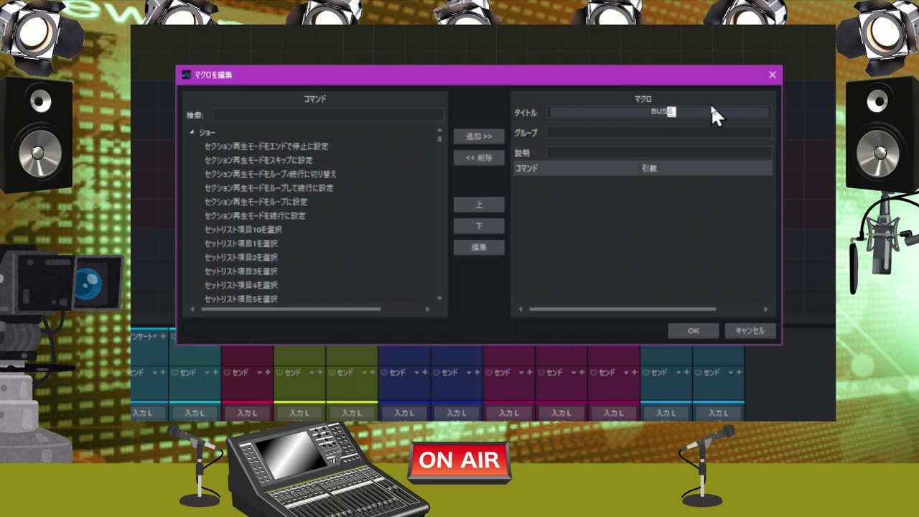
pyautogui.press('Return')
pyautogui.write('()')
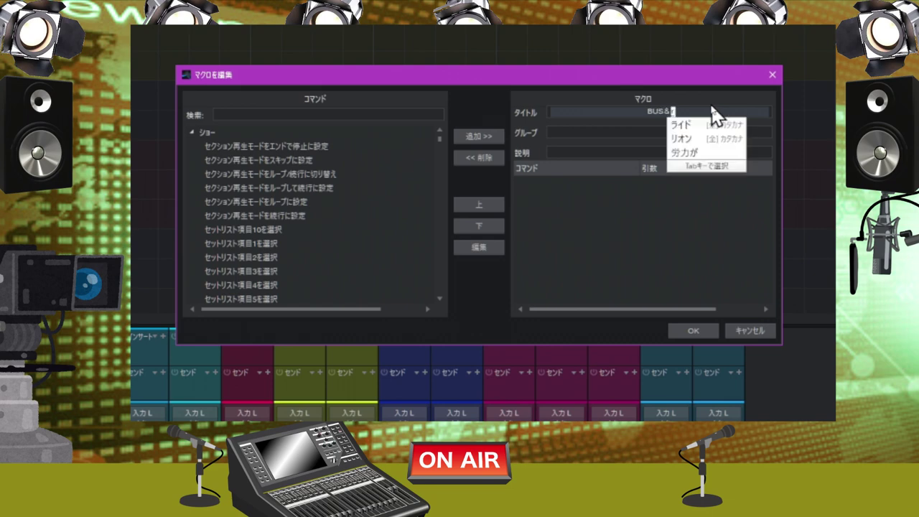
pyautogui.write('ね')
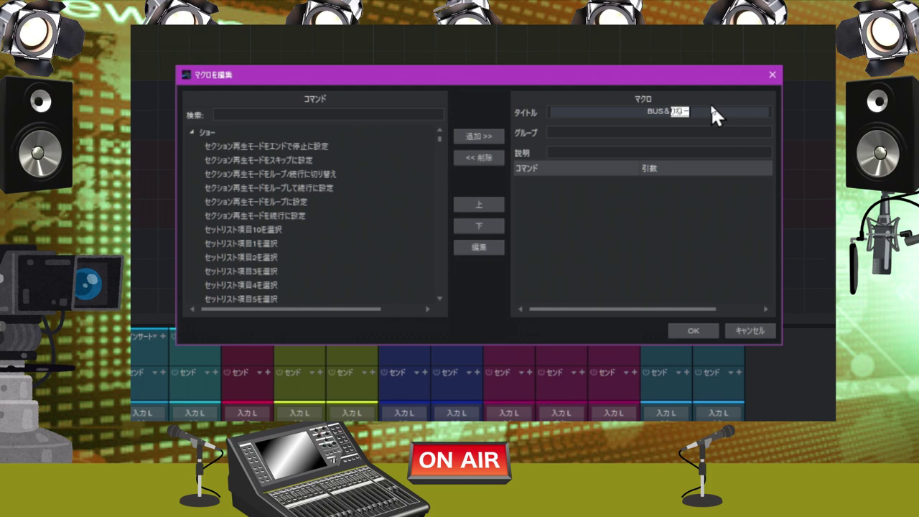
pyautogui.write('u')
pyautogui.press('Return')
pyautogui.hotkey('ctrl', 'a')
# - Search the commands for "バス" and add the track command 選択されているチャンネルのバスを追加 to the macro
pyautogui.click(318, 114)
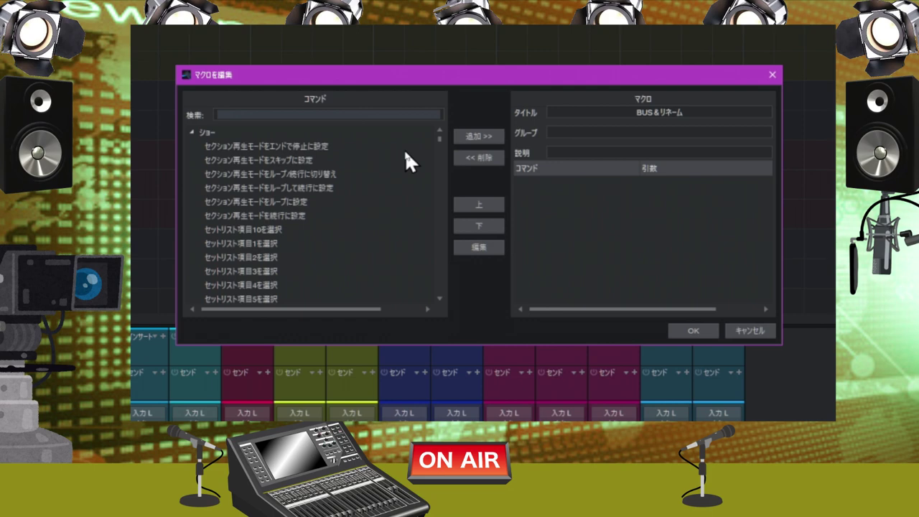
pyautogui.write('ばす')
pyautogui.press('space')
pyautogui.press('Return')
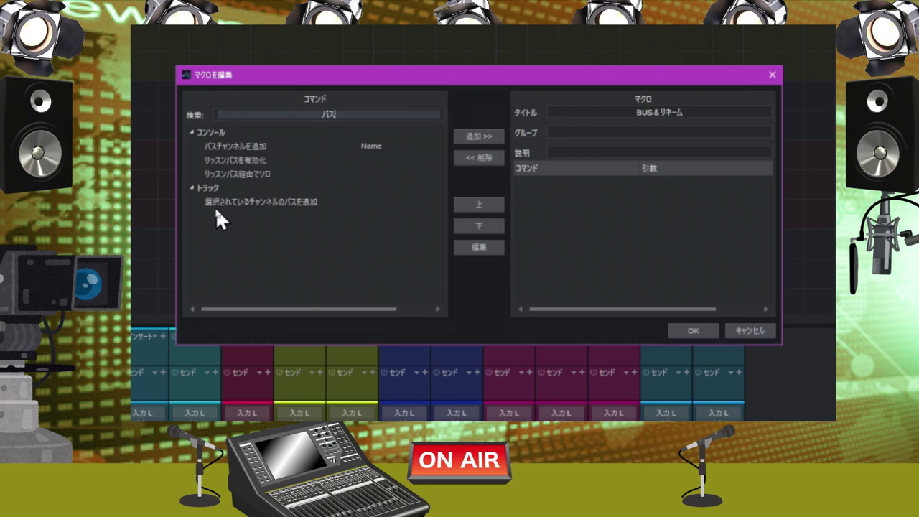
pyautogui.click(258, 201)
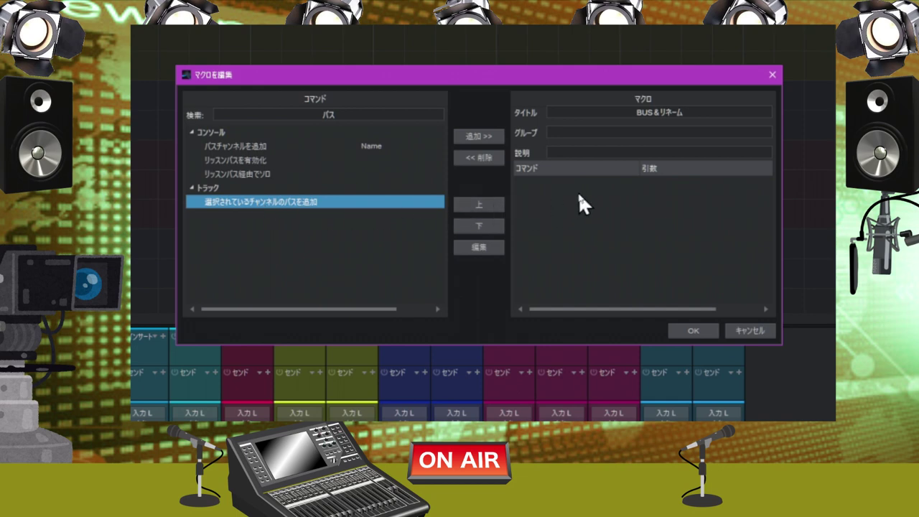
pyautogui.click(480, 137)
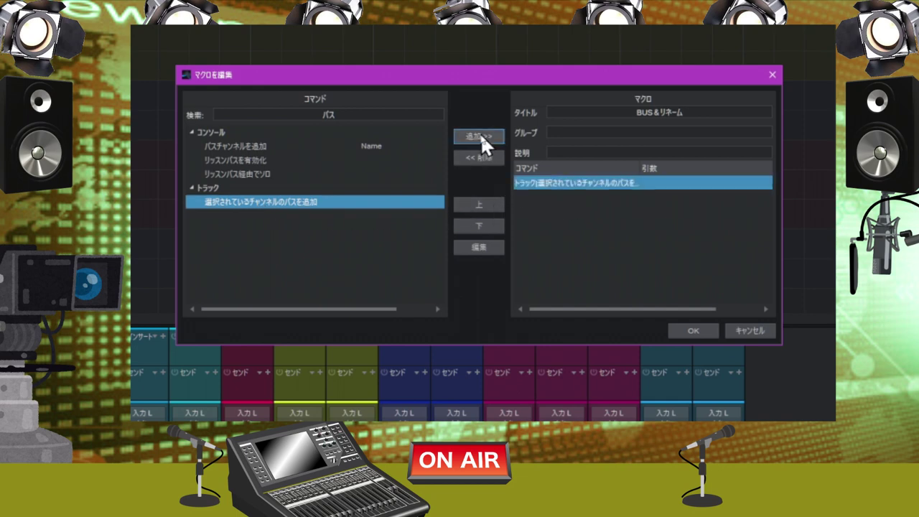
pyautogui.click(343, 387)
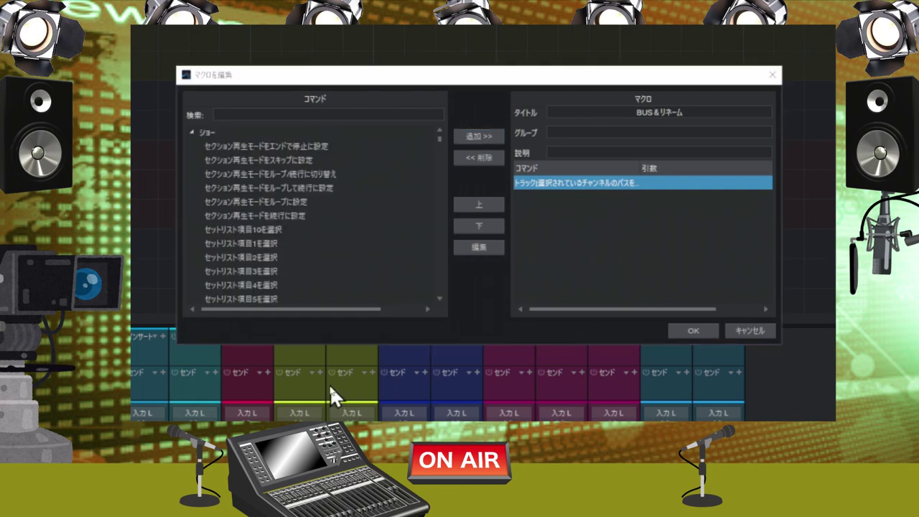
# - Search the commands for "チャンネル名" and add the console command チャンネル名を変更 to the macro
pyautogui.click(321, 114)
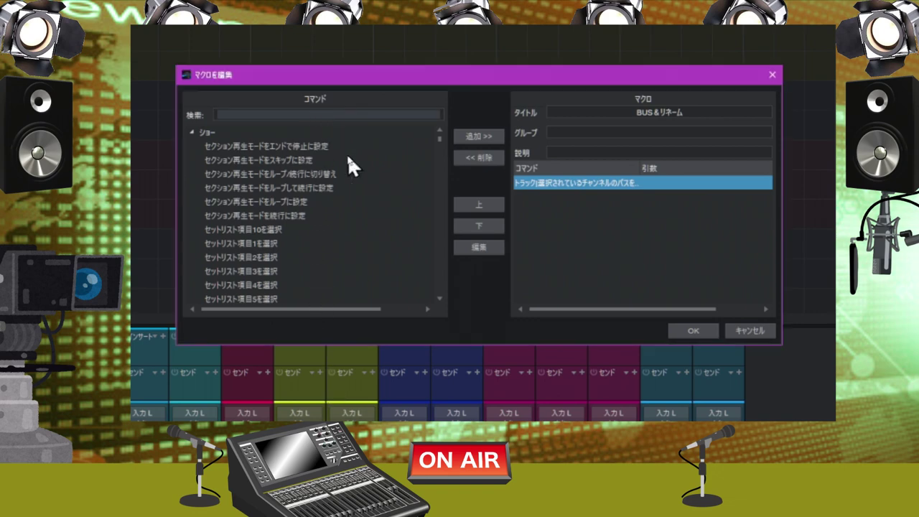
pyautogui.write('チャンネルのい')
pyautogui.press('BackSpace')
pyautogui.press('BackSpace')
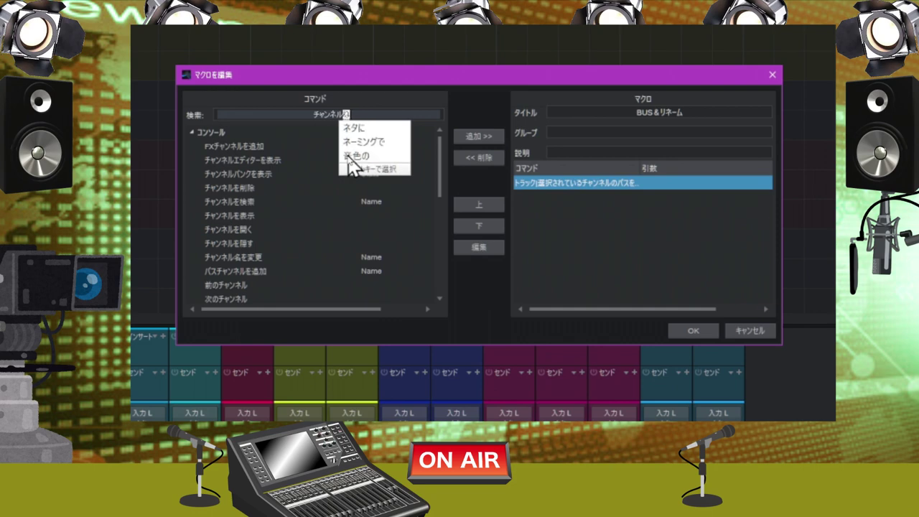
pyautogui.write('めい')
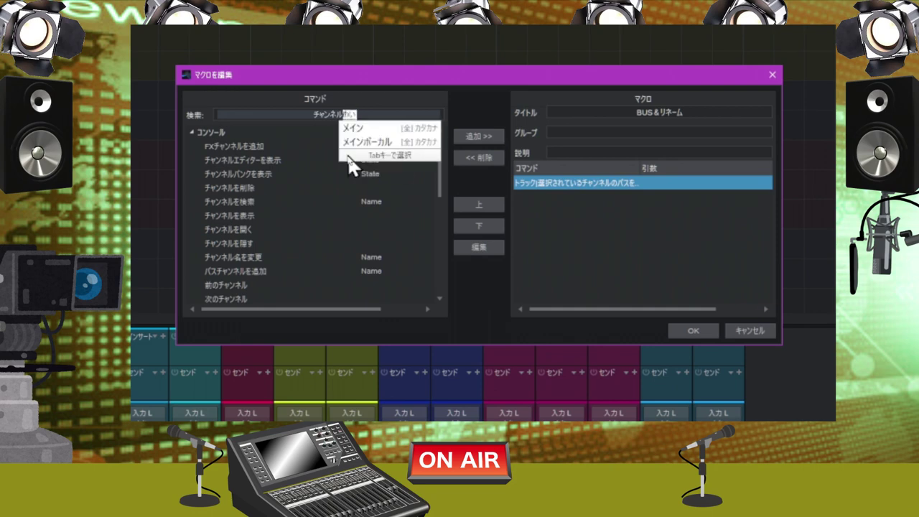
pyautogui.press('space')
pyautogui.press('Return')
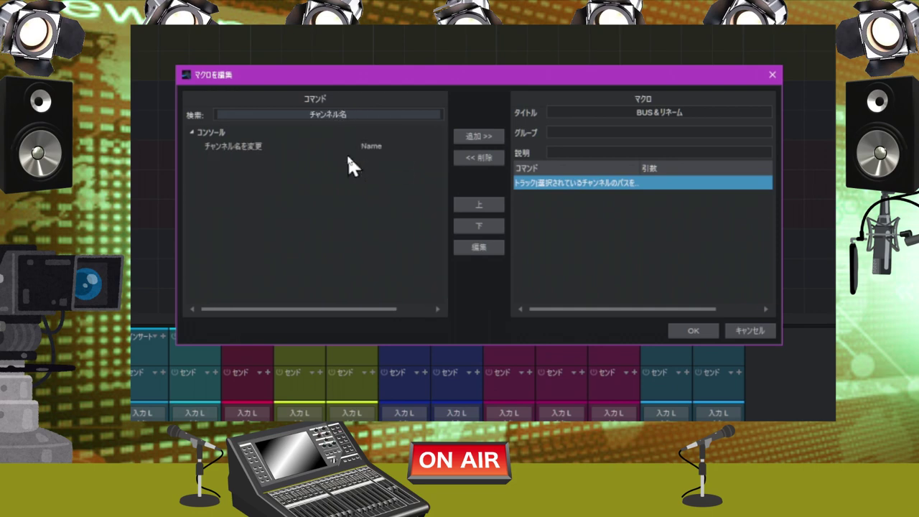
pyautogui.doubleClick(252, 151)
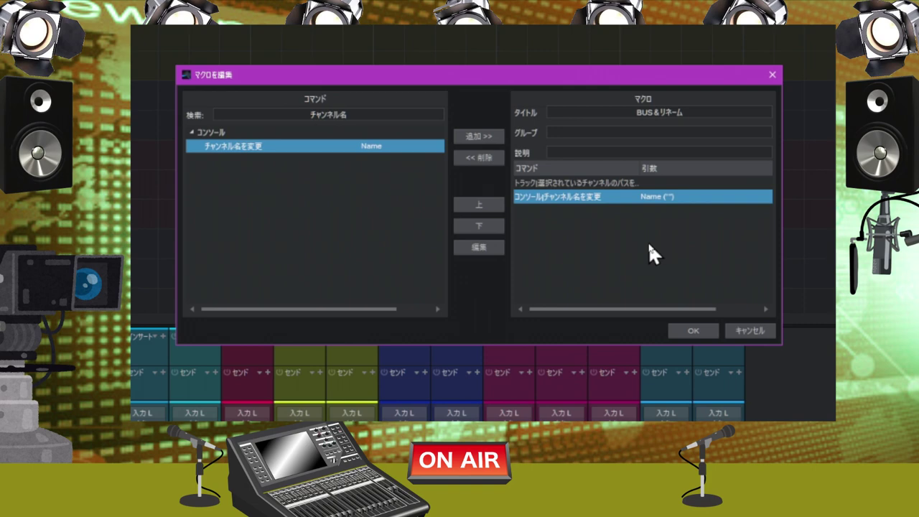
# - Search the commands for "右" and add the navigation command 右 to the macro
pyautogui.click(384, 118)
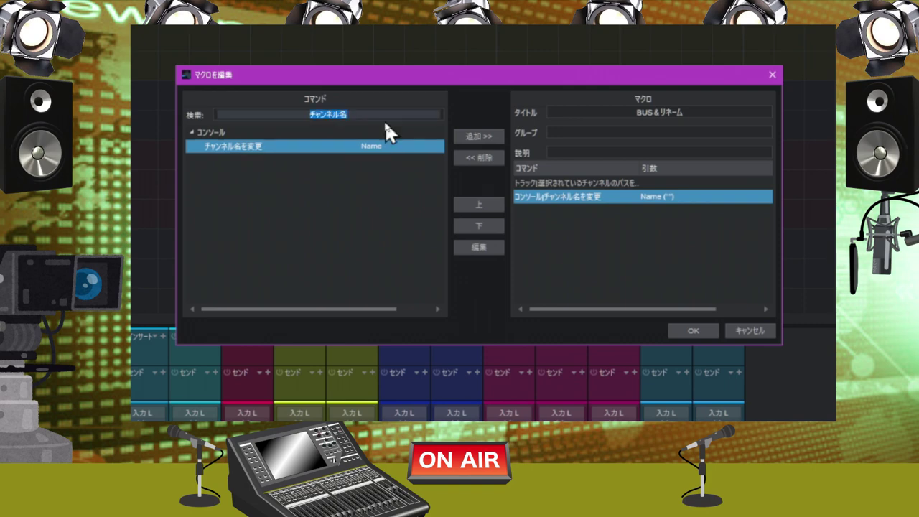
pyautogui.write('みg')
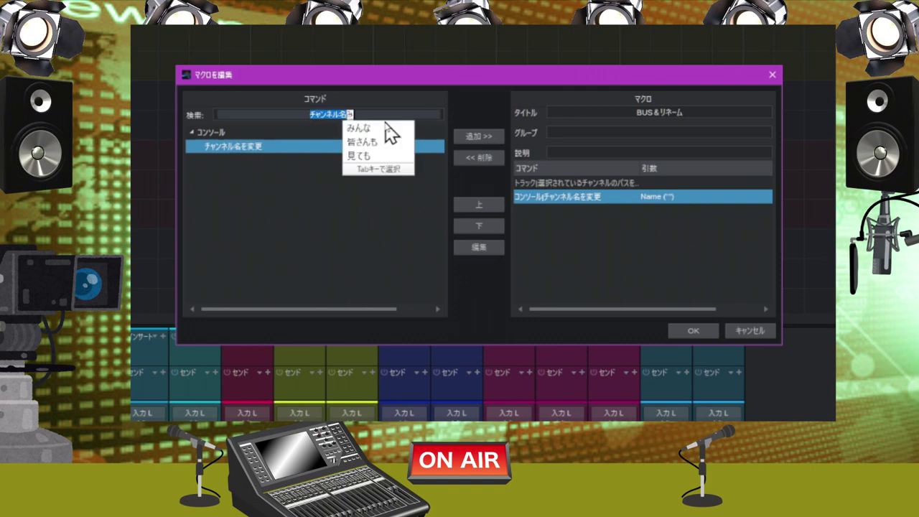
pyautogui.press('BackSpace')
pyautogui.press('BackSpace')
pyautogui.press('BackSpace')
pyautogui.write('みg')
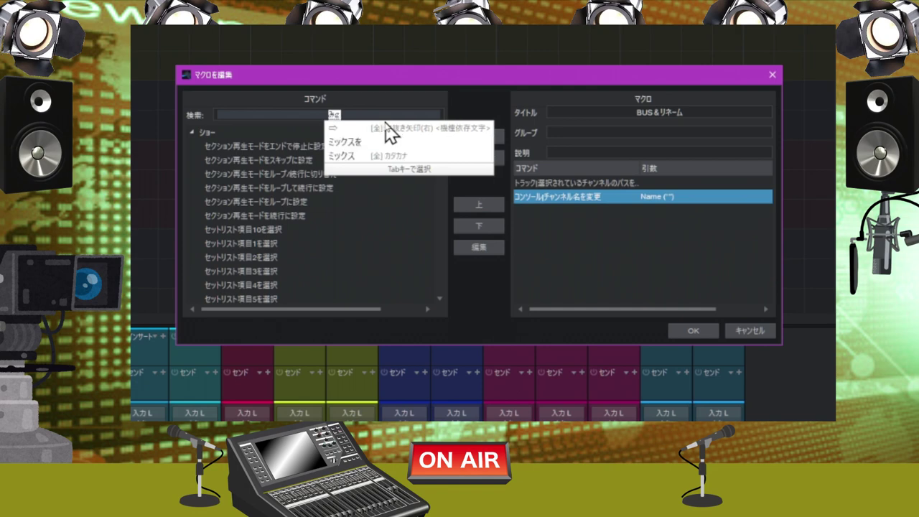
pyautogui.write('i')
pyautogui.press('space')
pyautogui.press('space')
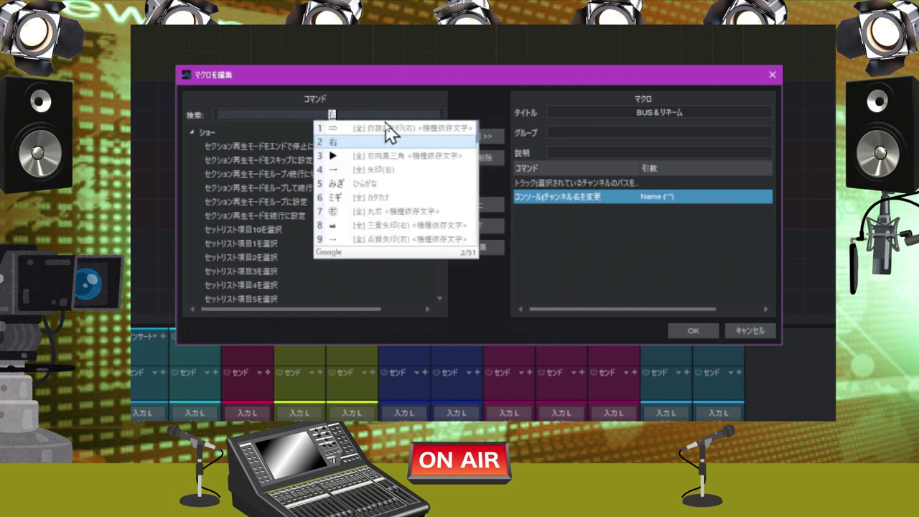
pyautogui.press('Return')
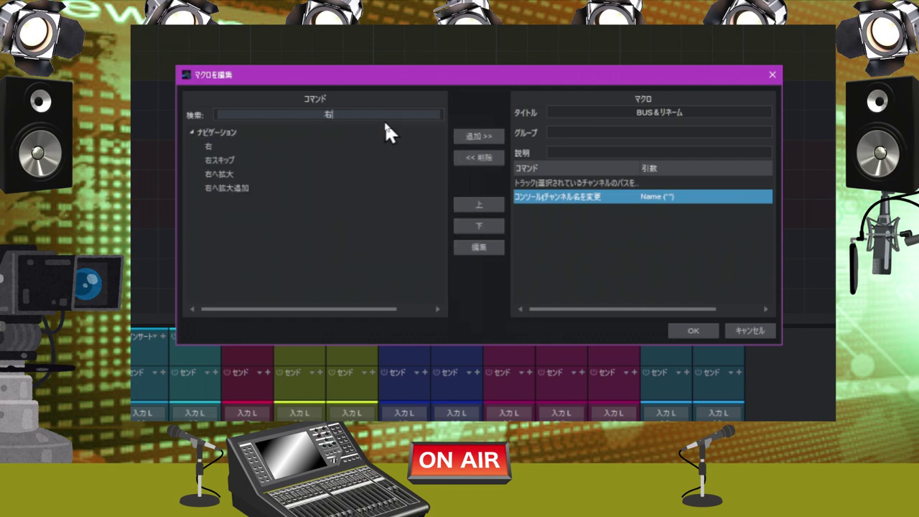
pyautogui.click(225, 147)
pyautogui.doubleClick(225, 147)
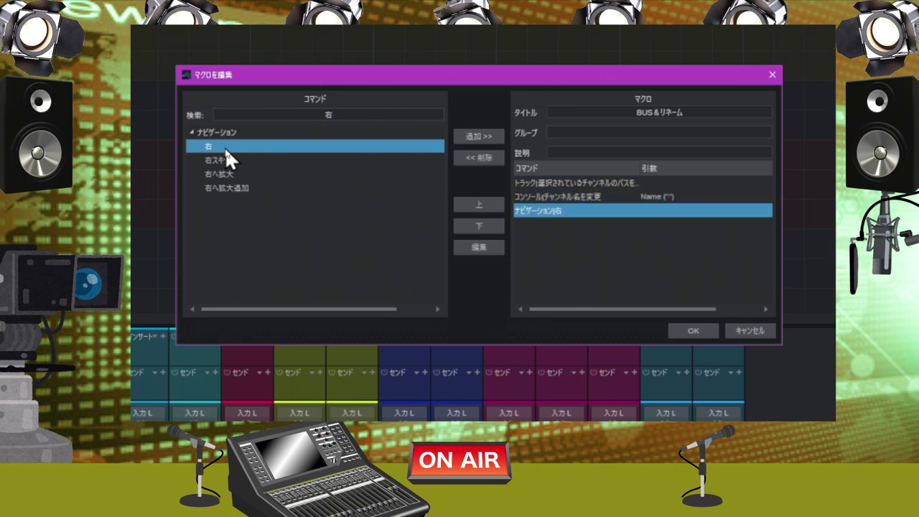
# - Search the commands for "左" and add the navigation command 左 to the macro
pyautogui.click(360, 111)
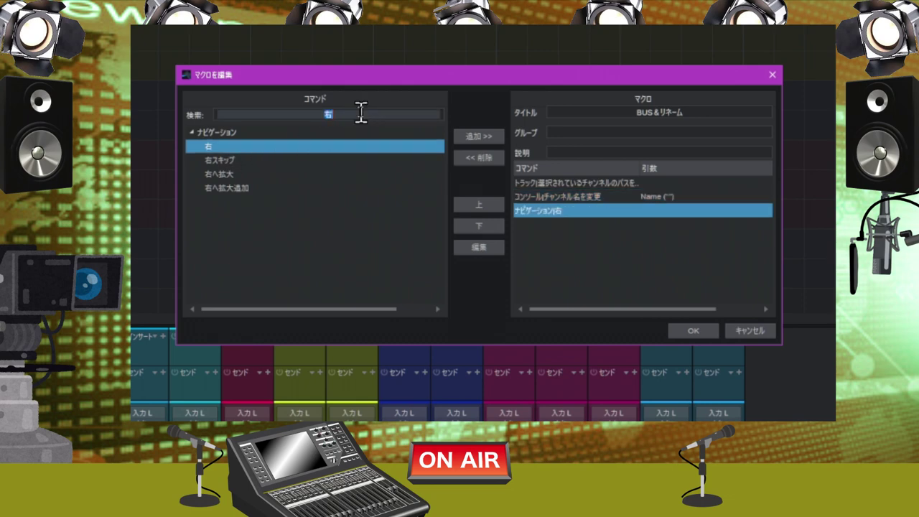
pyautogui.doubleClick(297, 108)
pyautogui.write('ひだり')
pyautogui.press('space')
pyautogui.press('space')
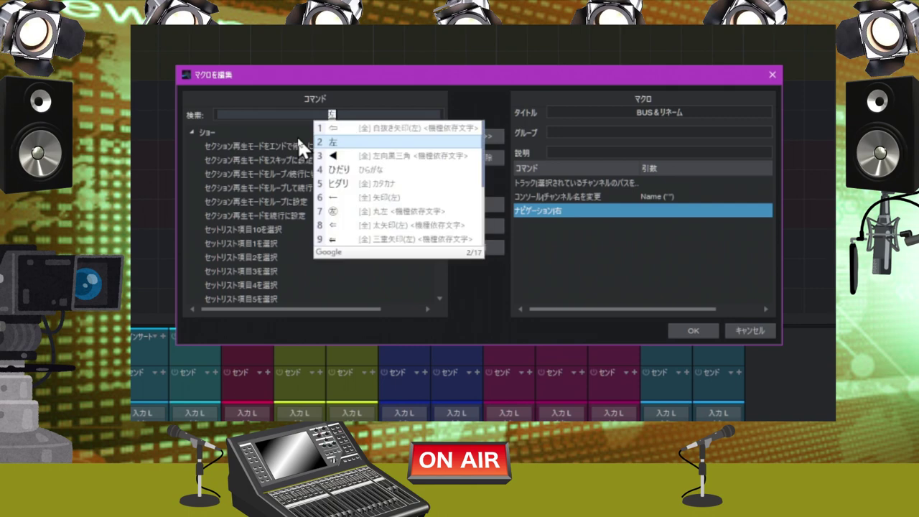
pyautogui.press('Return')
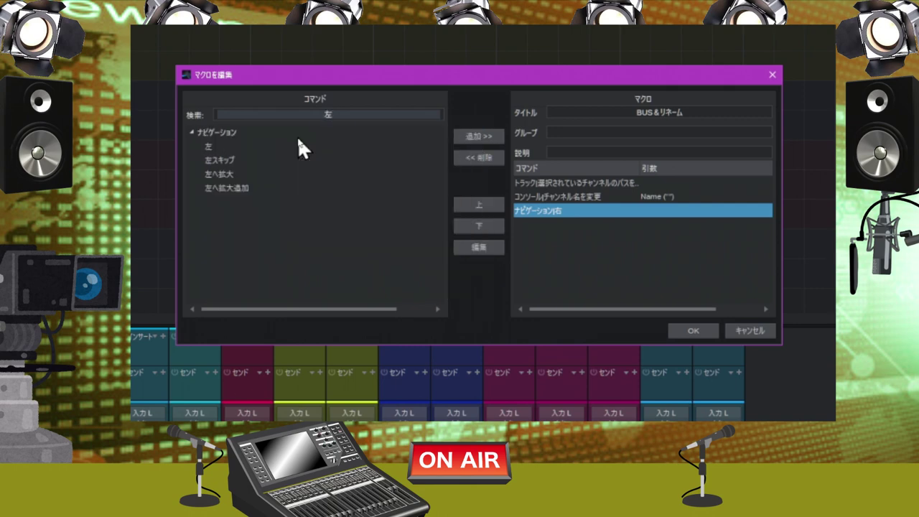
pyautogui.doubleClick(209, 144)
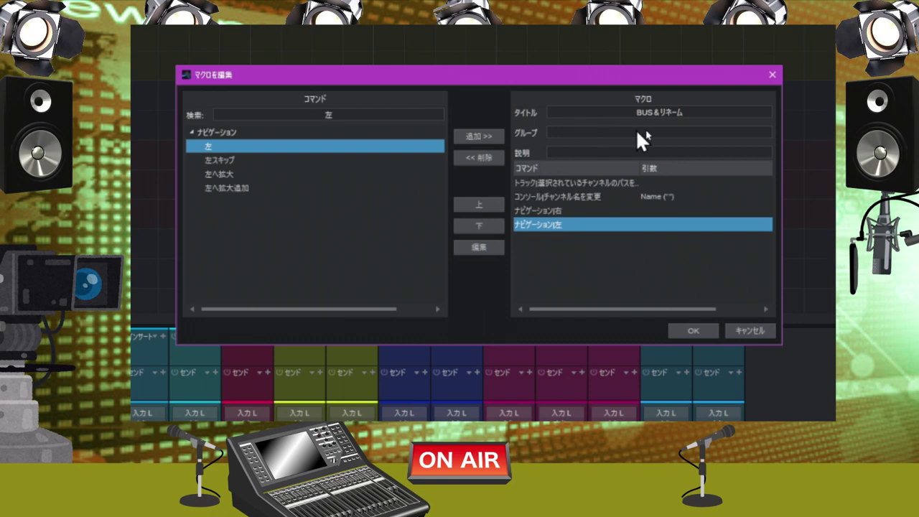
# - Move the チャンネル名を変更 command one place down in the macro, below the navigation command 右
pyautogui.click(643, 267)
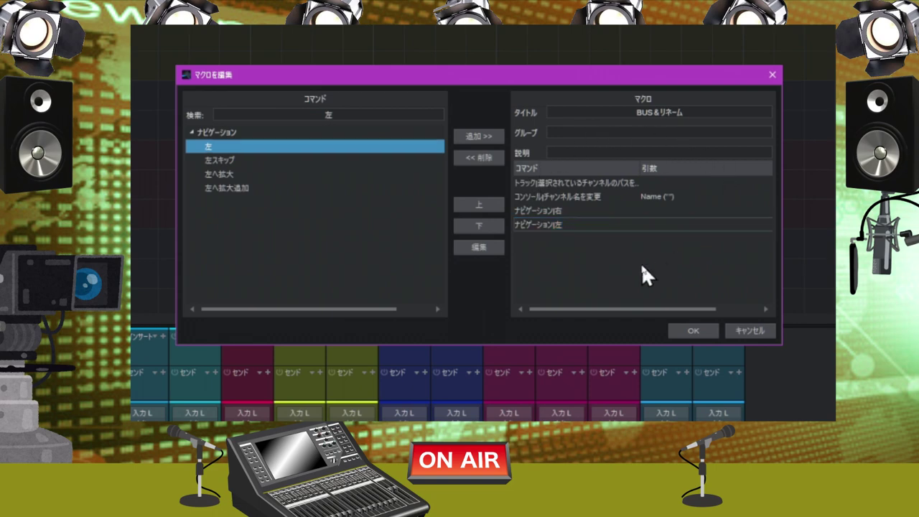
pyautogui.click(561, 200)
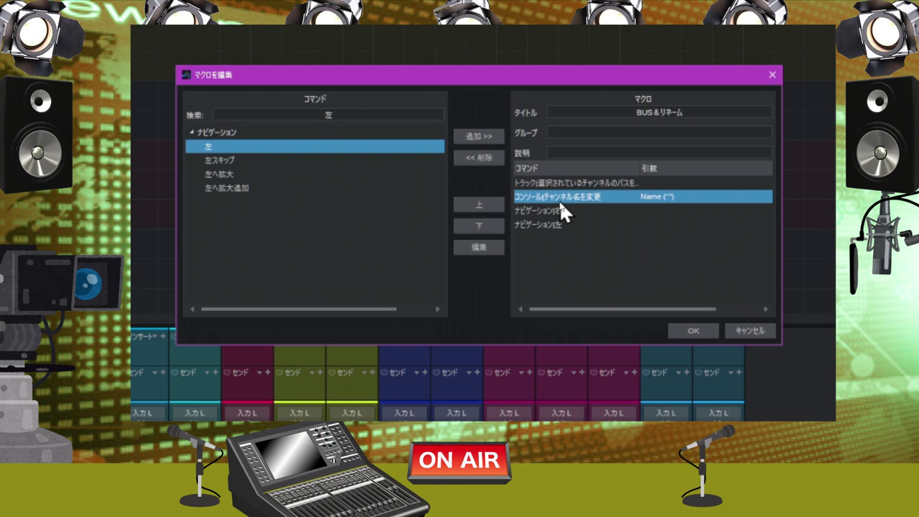
pyautogui.click(486, 225)
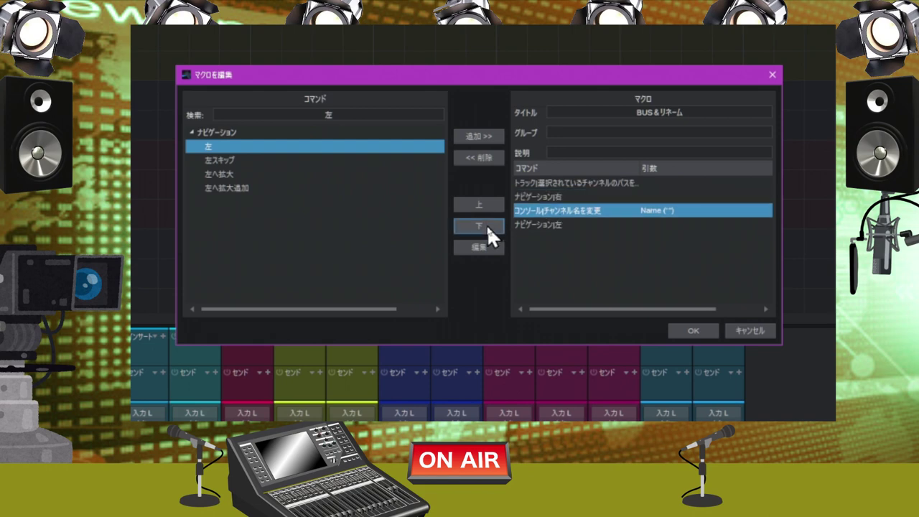
# - Move the チャンネル名を変更 command below the navigation command 左, to the end of the macro, and save the macro
pyautogui.click(487, 224)
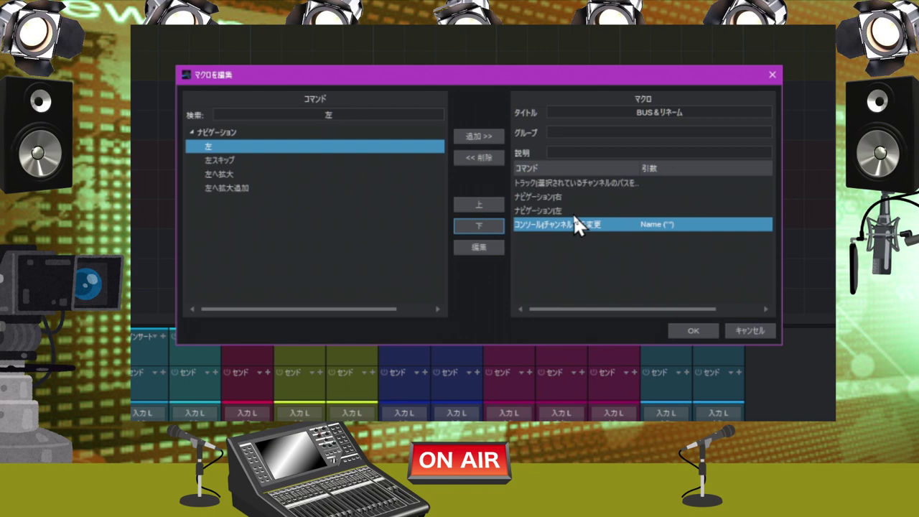
pyautogui.click(693, 330)
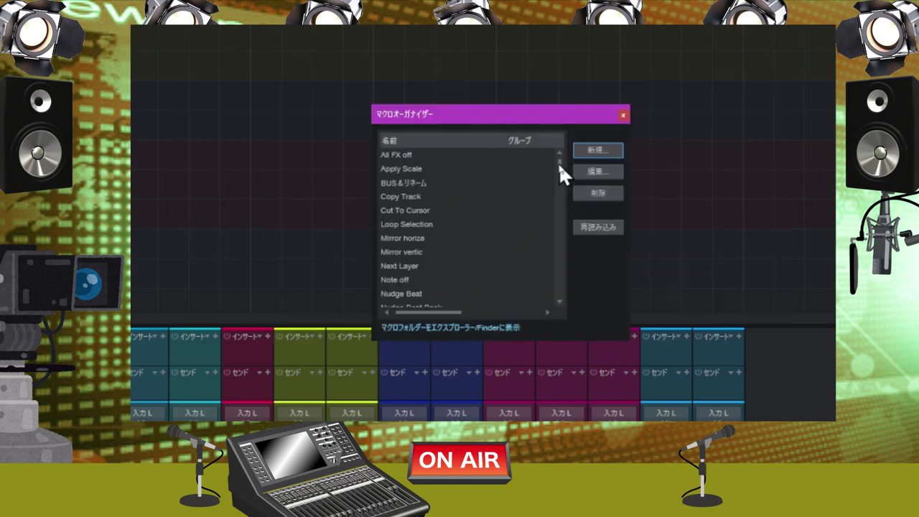
# - Reopen the BUS&リネーム macro for editing, add a ★ in front of its title, and save it
pyautogui.click(420, 185)
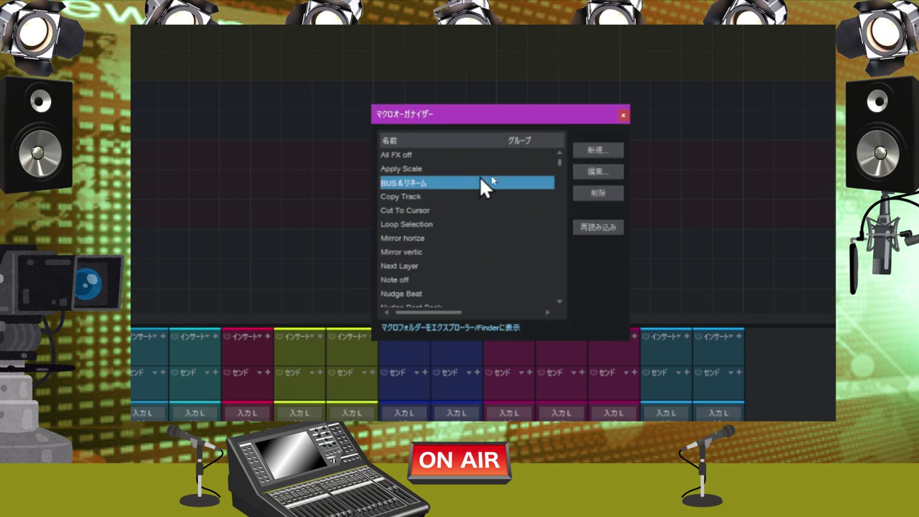
pyautogui.click(583, 171)
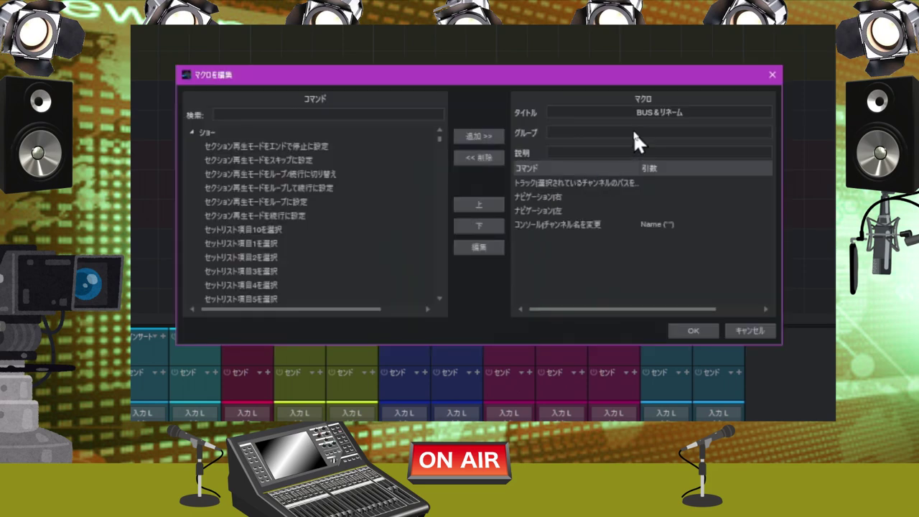
pyautogui.click(633, 109)
pyautogui.click(632, 109)
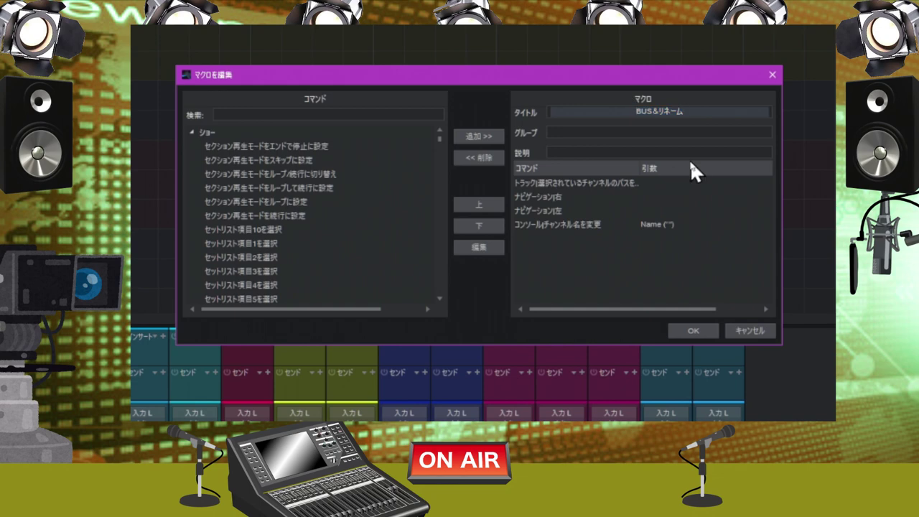
pyautogui.write('hosi')
pyautogui.press('space')
pyautogui.press('Return')
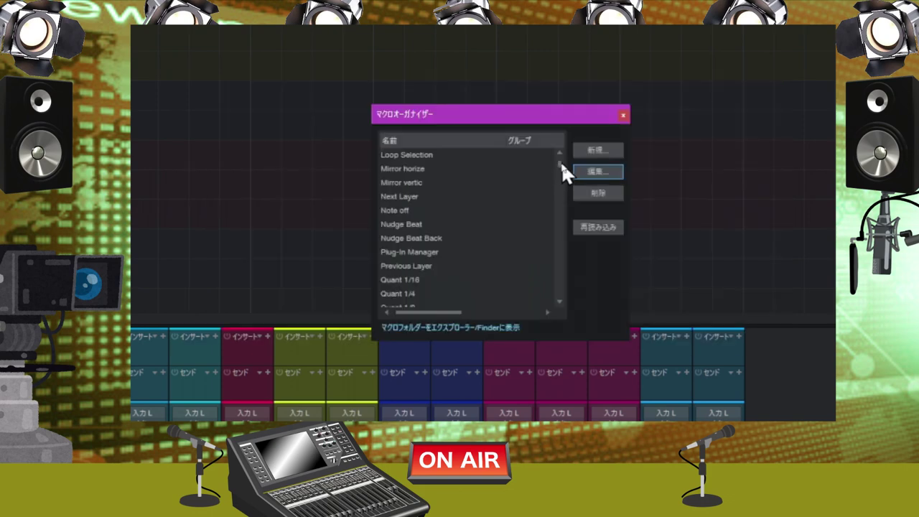
# - Look through the macro organizer's list for the ★BUS&リネーム macro
pyautogui.moveTo(561, 162); pyautogui.dragTo(570, 284)
pyautogui.scroll(-5, 483, 248)
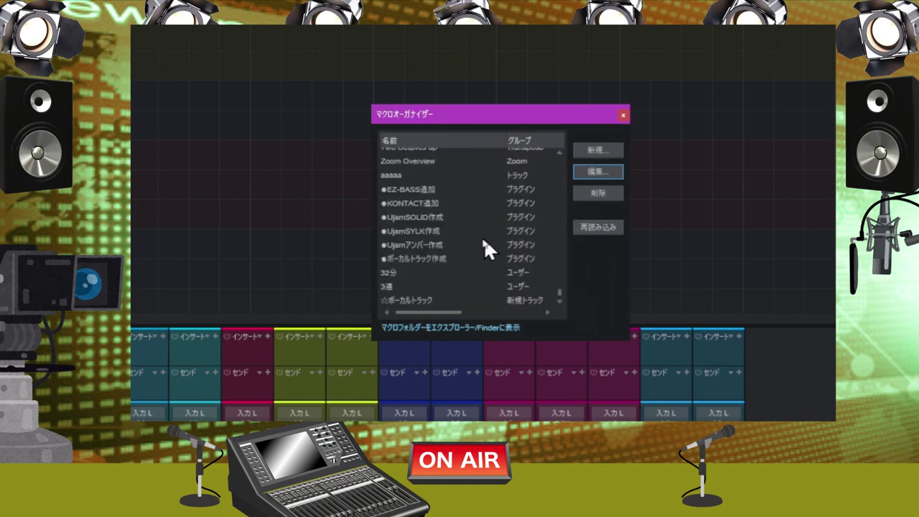
pyautogui.scroll(10, 467, 242)
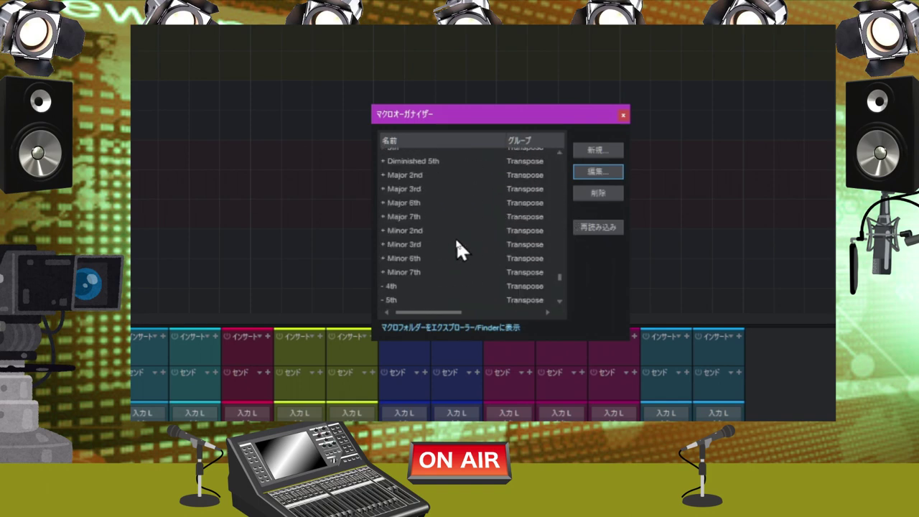
pyautogui.scroll(7, 454, 242)
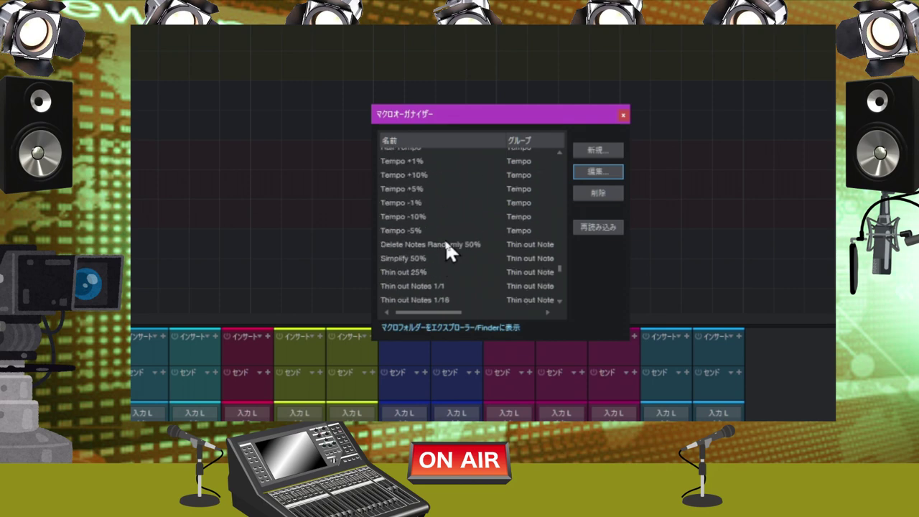
pyautogui.scroll(8, 445, 251)
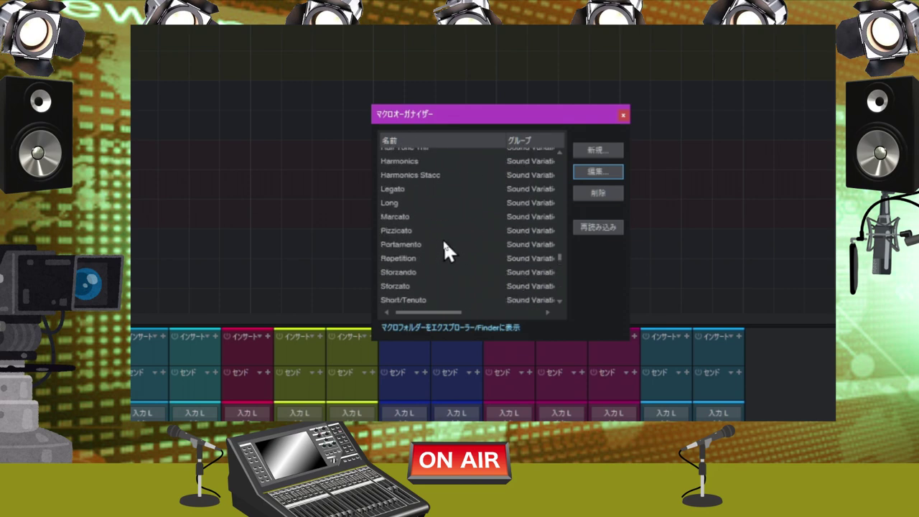
pyautogui.scroll(8, 440, 250)
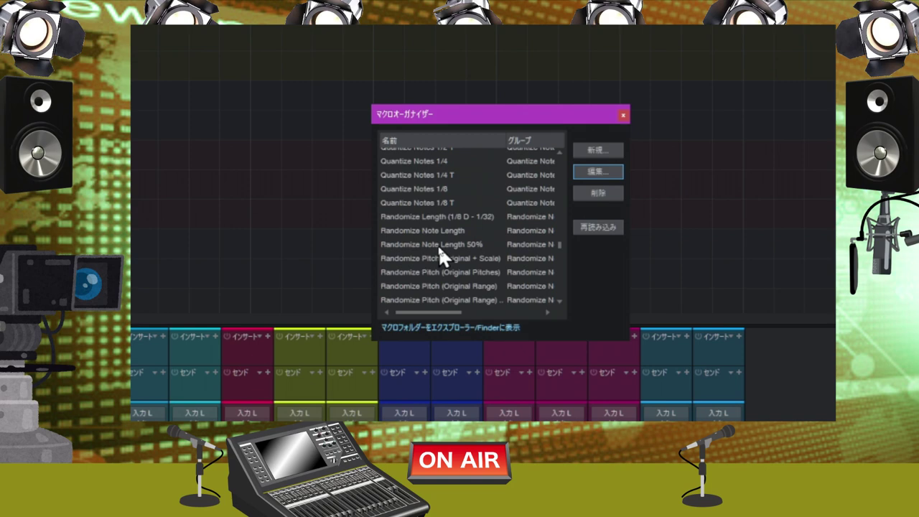
pyautogui.scroll(10, 438, 244)
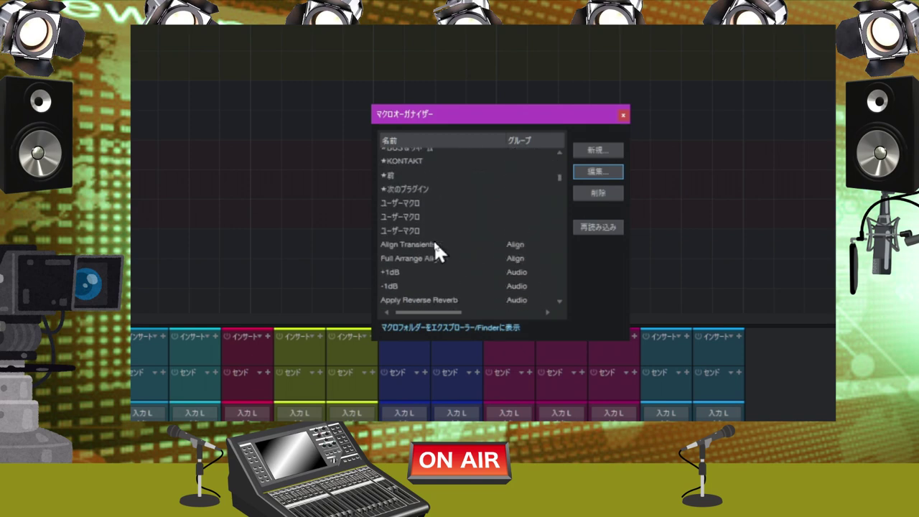
pyautogui.scroll(1, 437, 255)
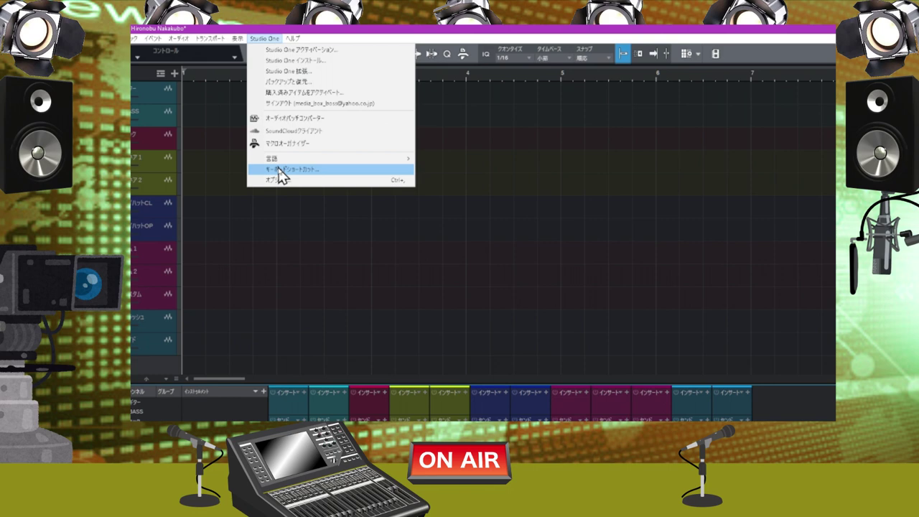
# - Open the keyboard shortcut settings and search the commands for "マクロ"
pyautogui.click(280, 170)
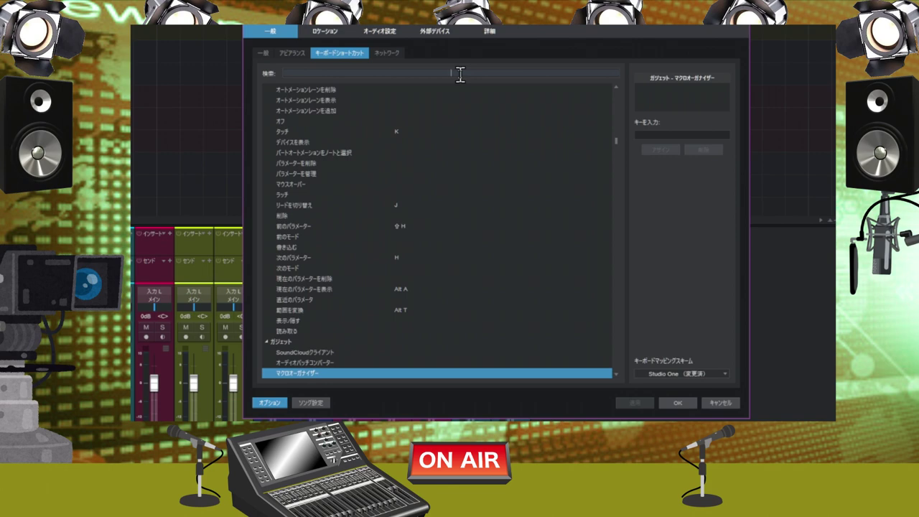
pyautogui.write('まくろ')
pyautogui.press('space')
pyautogui.press('Return')
# - Find and select the ★BUS&リネーム macro among the macro commands in the shortcut list
pyautogui.scroll(-4, 422, 244)
pyautogui.scroll(-2, 422, 256)
pyautogui.scroll(8, 420, 248)
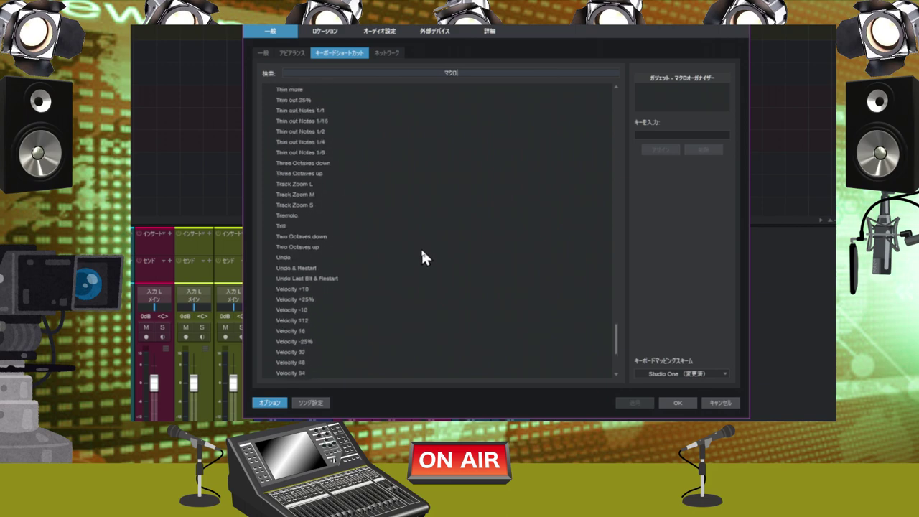
pyautogui.scroll(20, 417, 231)
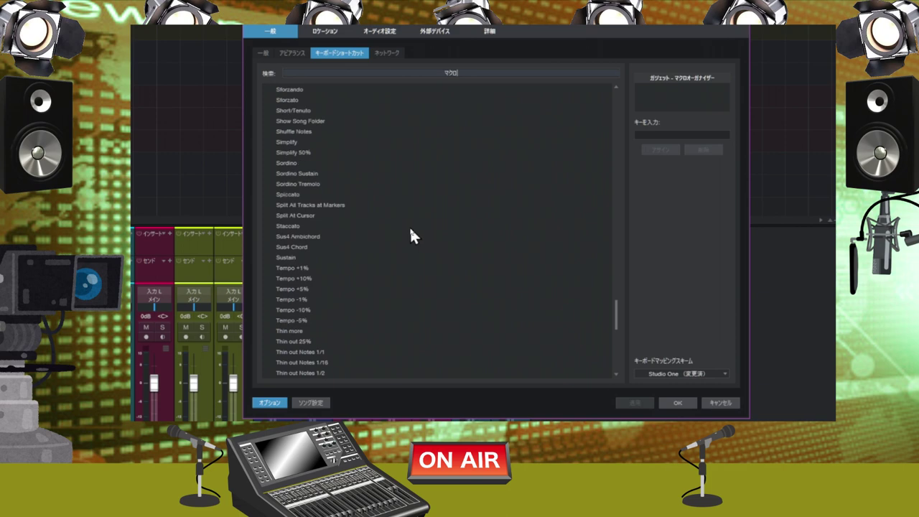
pyautogui.scroll(1, 400, 213)
pyautogui.click(399, 213)
pyautogui.scroll(4, 399, 213)
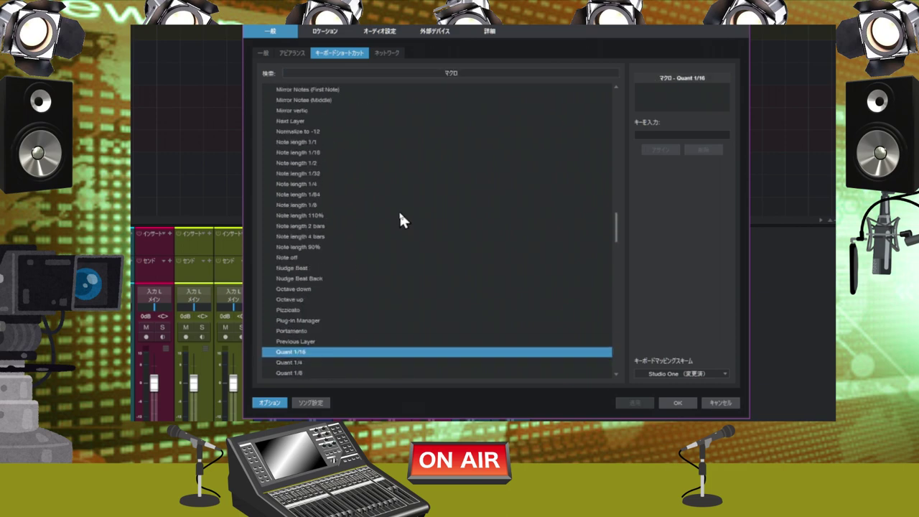
pyautogui.scroll(3, 617, 235)
pyautogui.scroll(20, 618, 227)
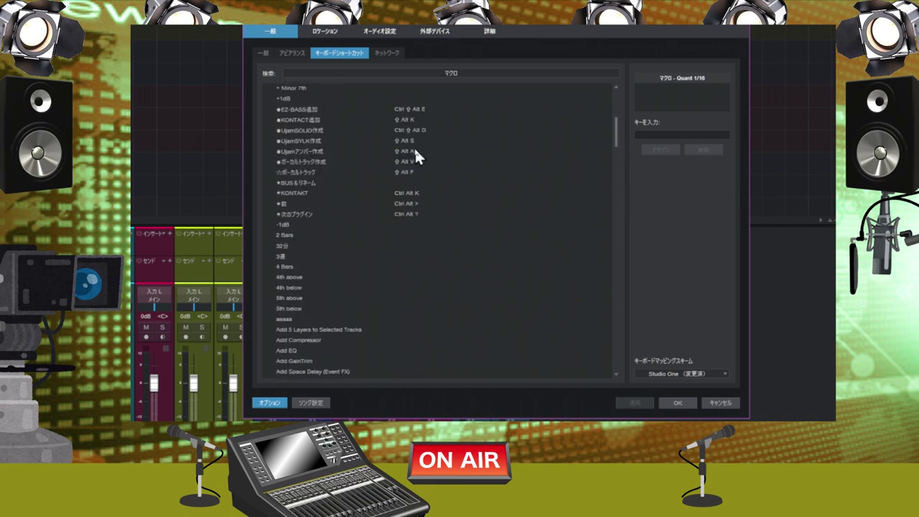
pyautogui.click(298, 183)
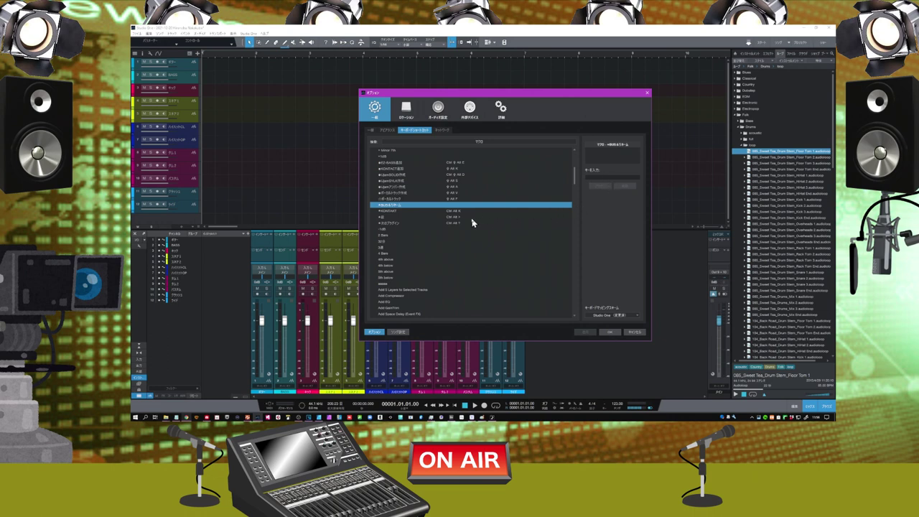
pyautogui.scroll(-1, 471, 223)
pyautogui.scroll(1, 470, 223)
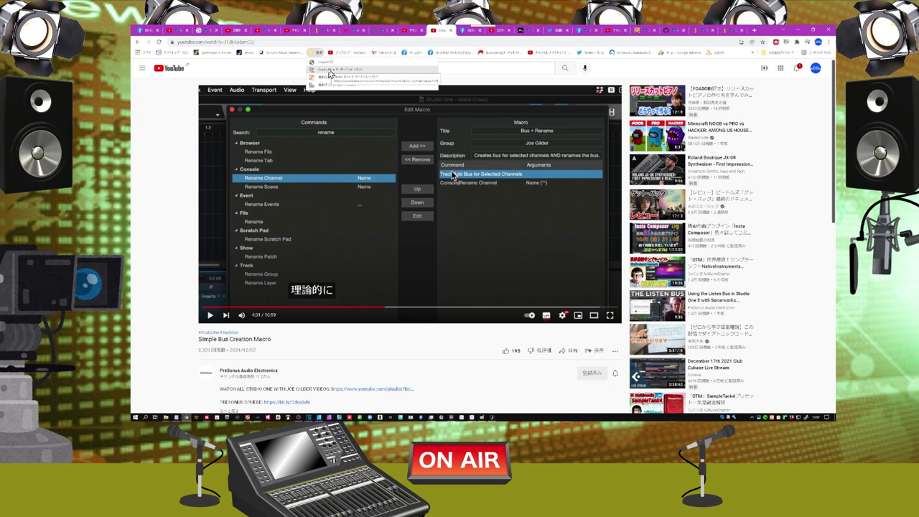
# - Switch to the browser, open the bookmarked Studio One keyboard shortcut reference page, and look up the commands on the B key
pyautogui.click(330, 71)
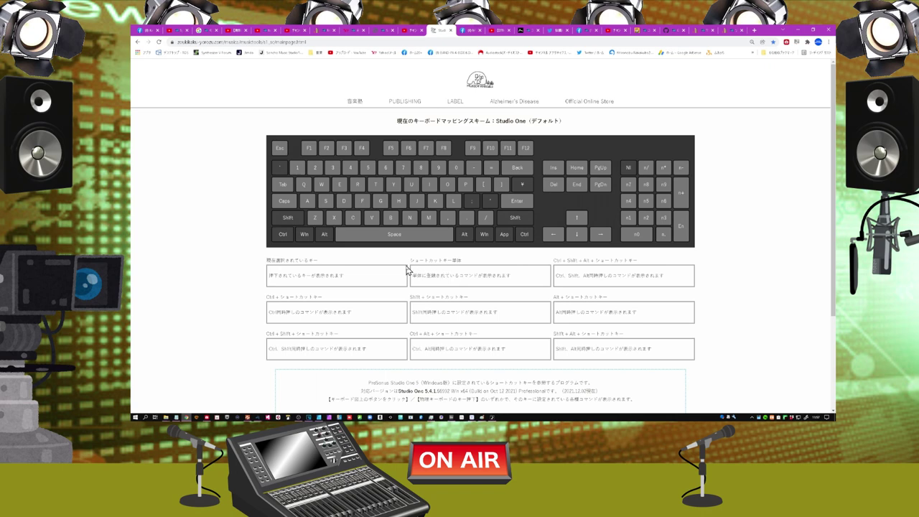
pyautogui.click(392, 219)
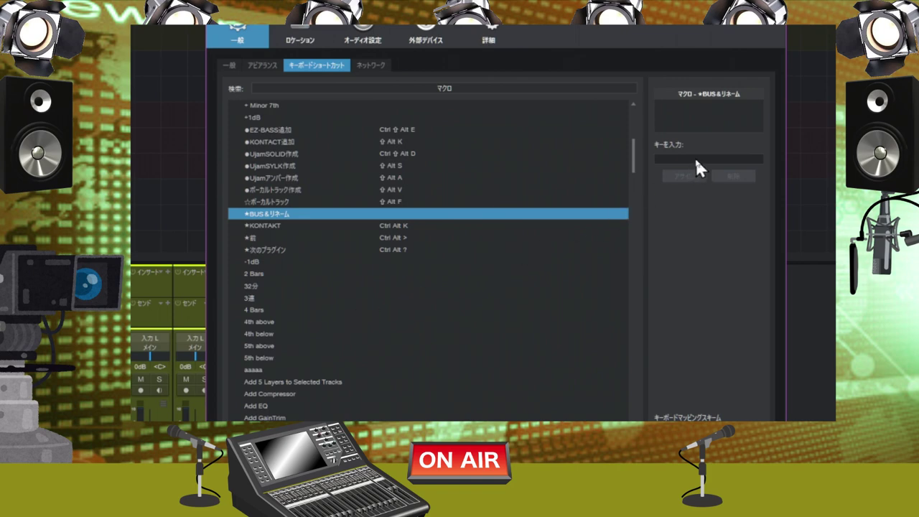
# - Back in Studio One, assign the key B to the ★BUS&リネーム macro and accept the options
pyautogui.click(695, 160)
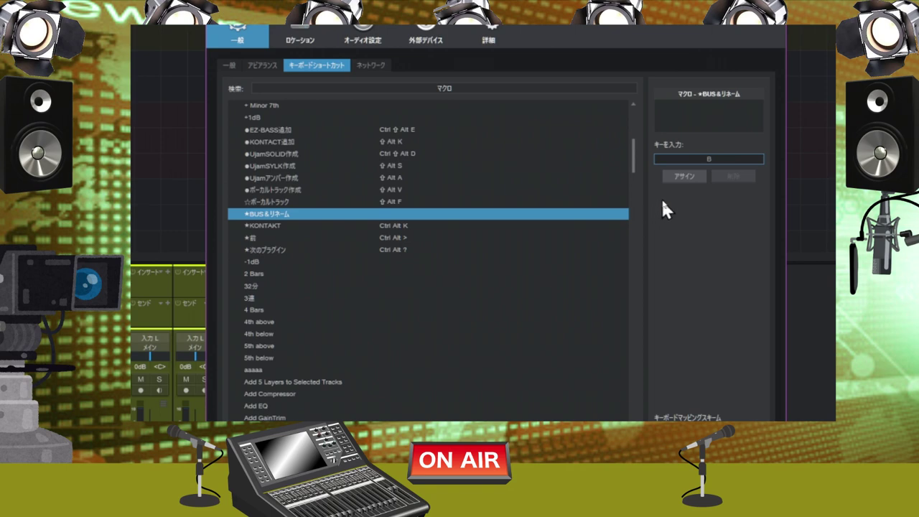
pyautogui.click(684, 173)
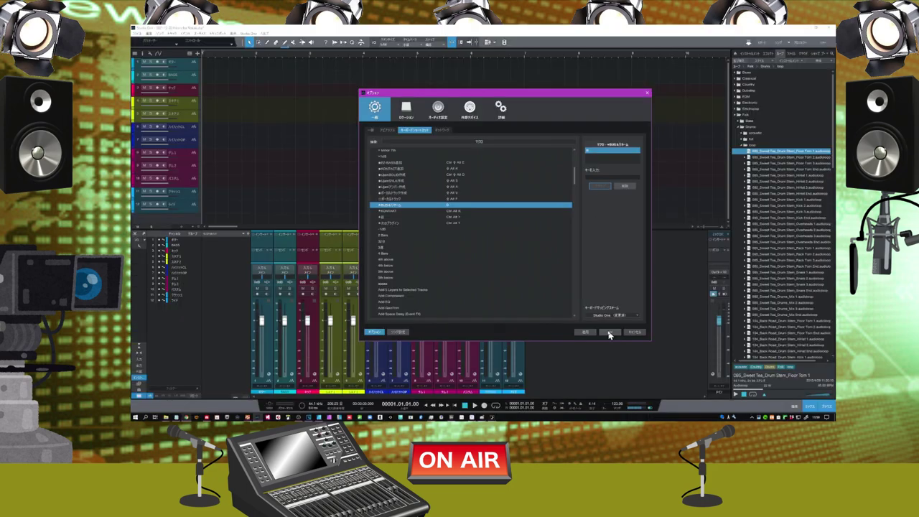
pyautogui.click(608, 333)
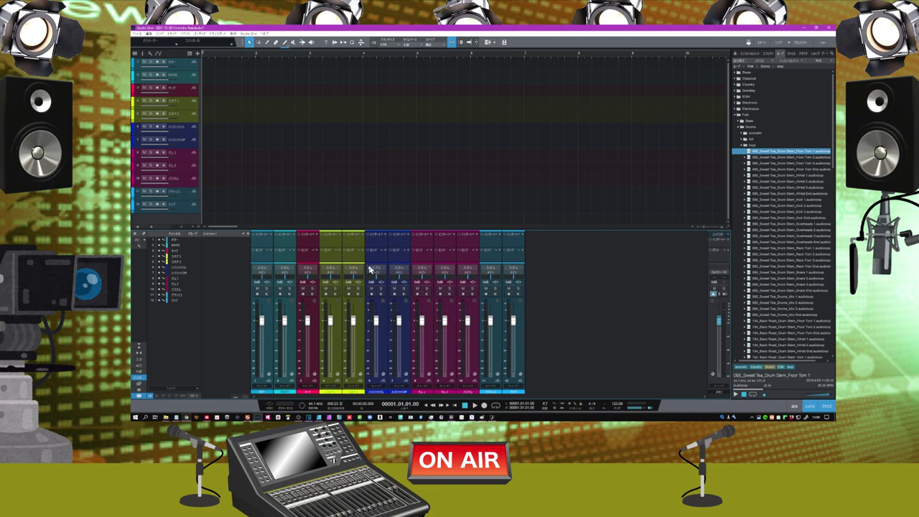
# - Select the ten drum channels from キック to ライド in the console and run the ★BUS&リネーム macro on them
pyautogui.click(308, 249)
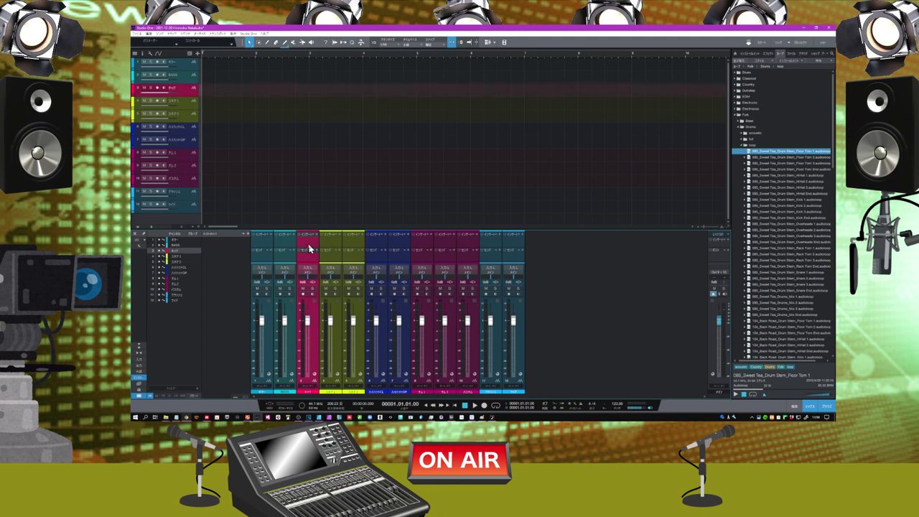
pyautogui.keyDown('shift'); pyautogui.click(508, 249); pyautogui.keyUp('shift')
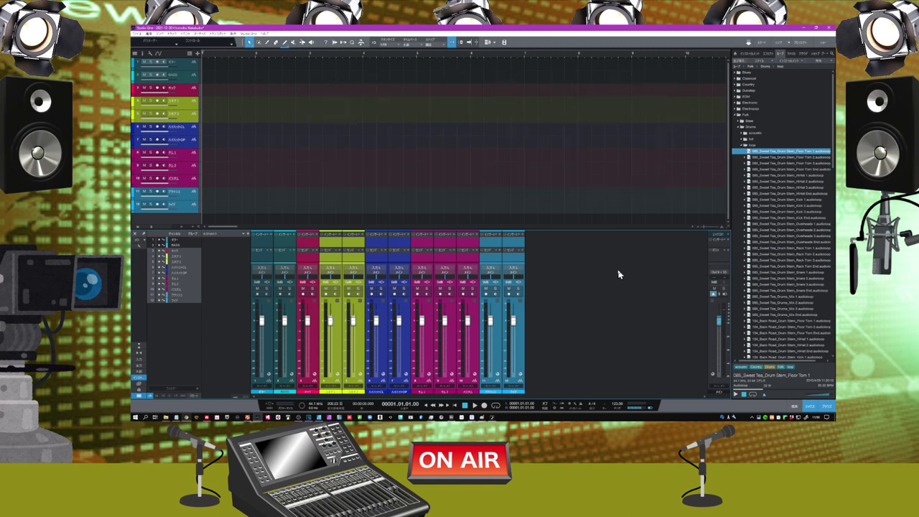
pyautogui.hotkey('ctrl', 'shift', 'b')
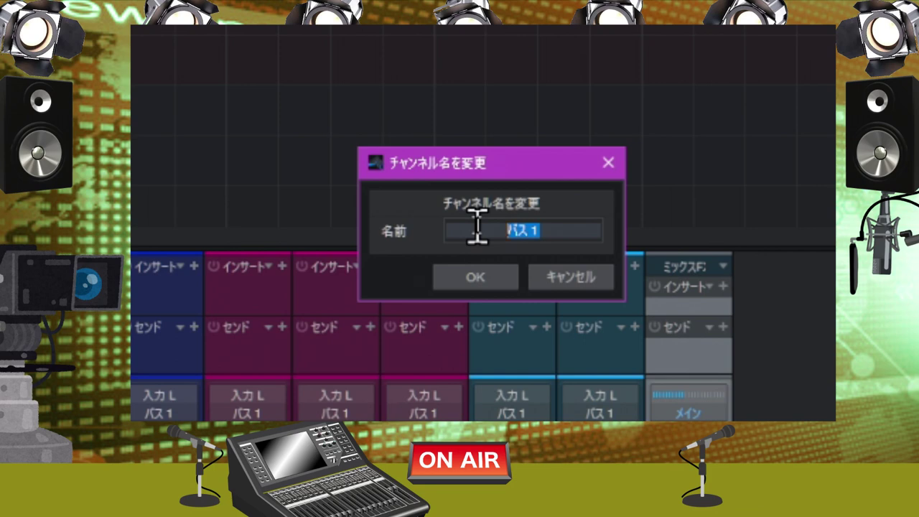
# - Name the new bus channel ドラムバス
pyautogui.press('BackSpace')
pyautogui.press('Zenkaku_Hankaku')
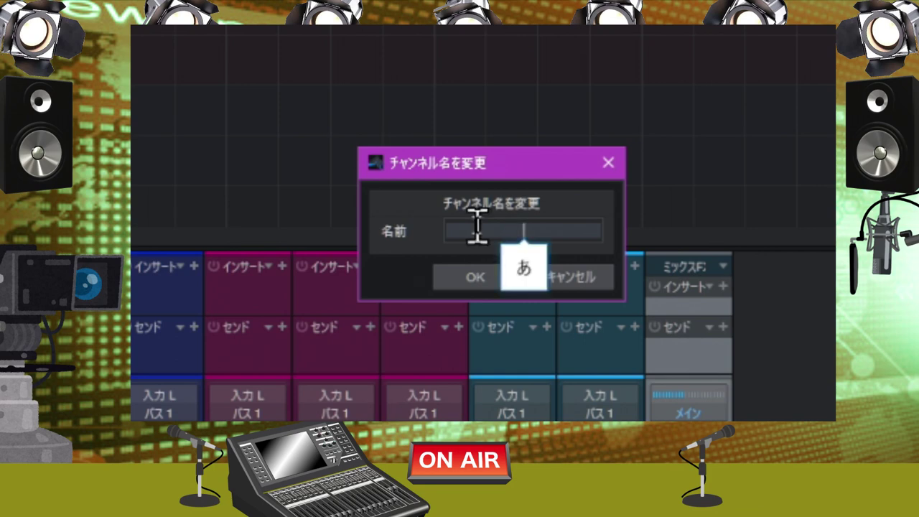
pyautogui.write('どらむ')
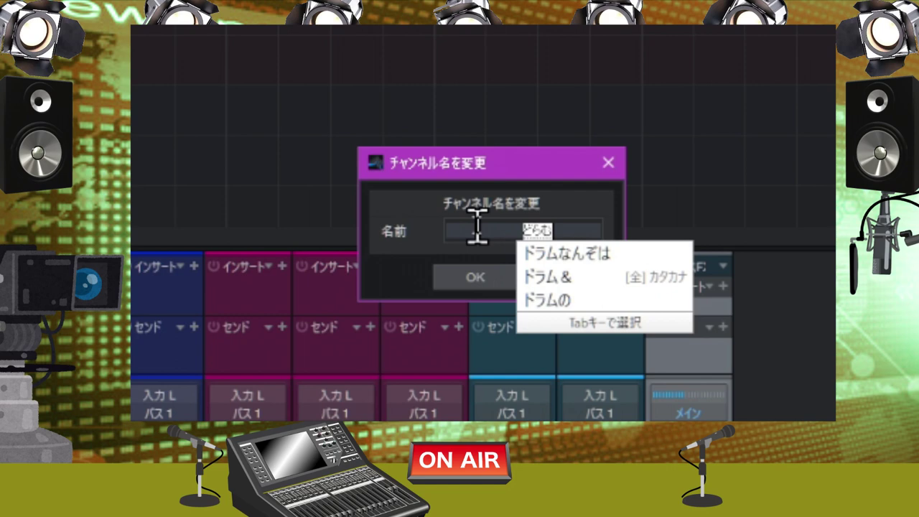
pyautogui.press('space')
pyautogui.press('Return')
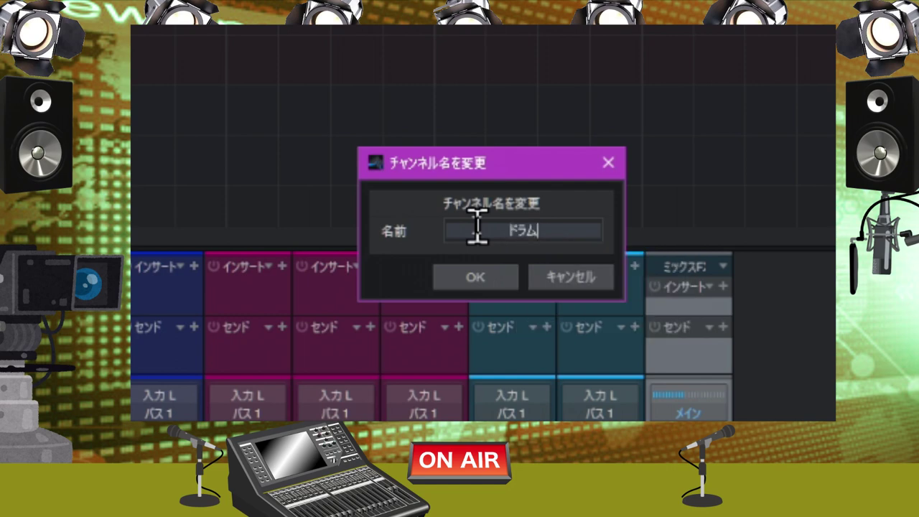
pyautogui.write('ばす')
pyautogui.press('space')
pyautogui.press('Return')
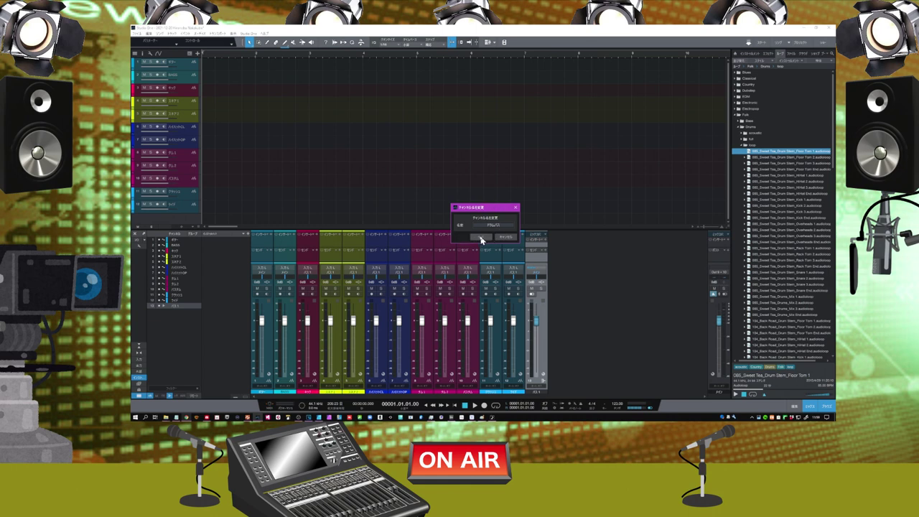
pyautogui.click(482, 239)
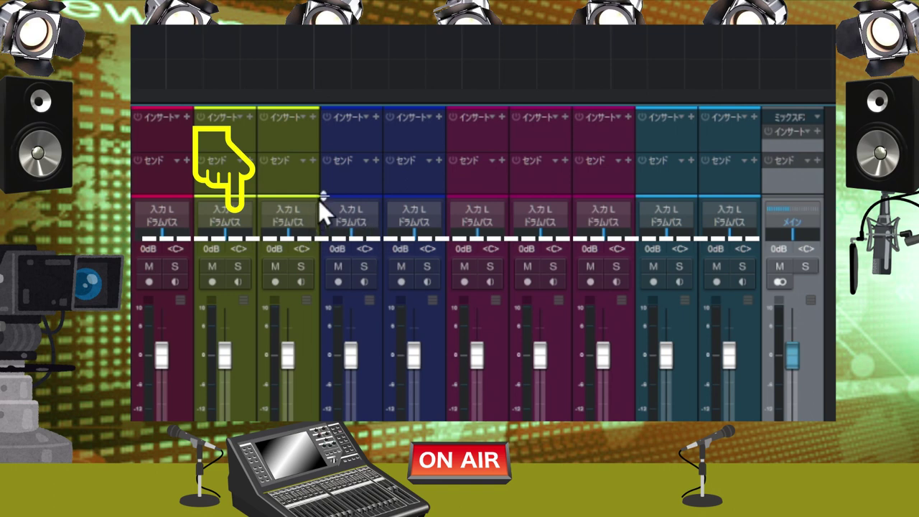
# - Check the output destination choices of the open hi-hat channel and leave its routing as it is
pyautogui.click(425, 222)
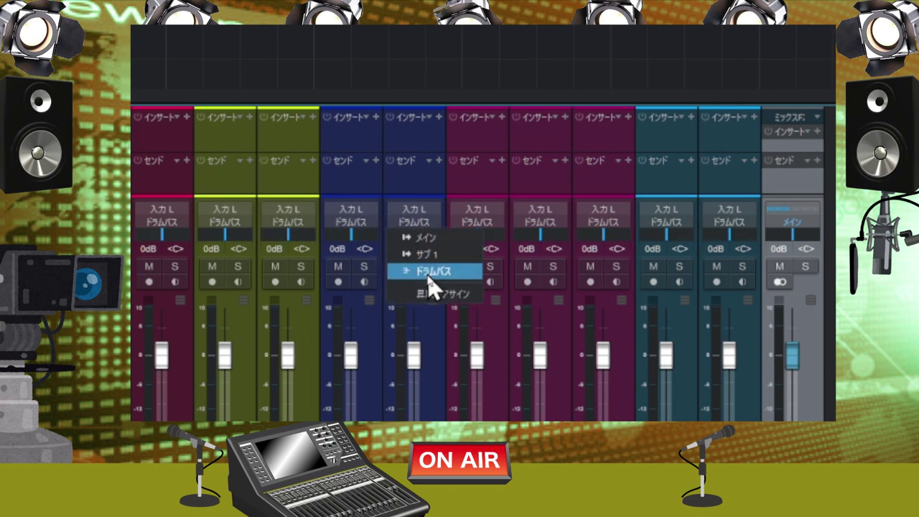
pyautogui.click(446, 37)
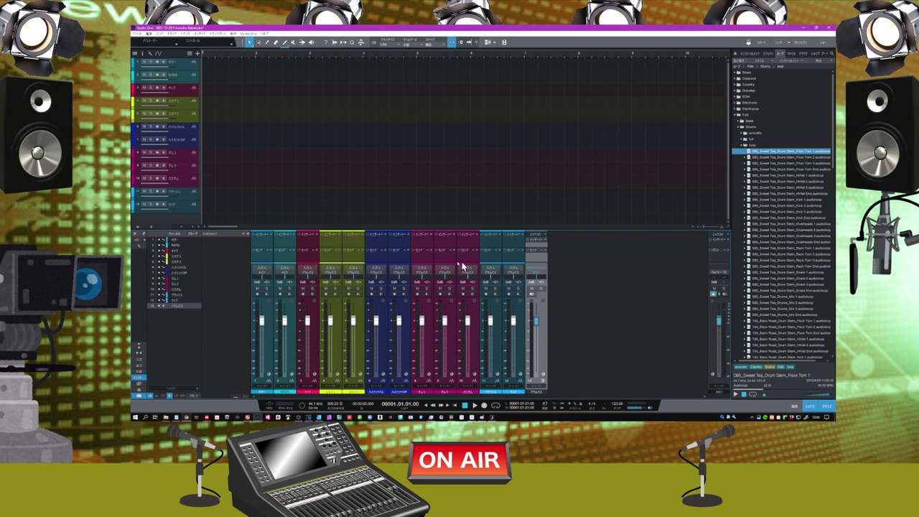
# - Select the two snare channels, run the ★BUS&リネーム macro on them and name the new bus S
pyautogui.click(331, 256)
pyautogui.keyDown('shift'); pyautogui.click(357, 260); pyautogui.keyUp('shift')
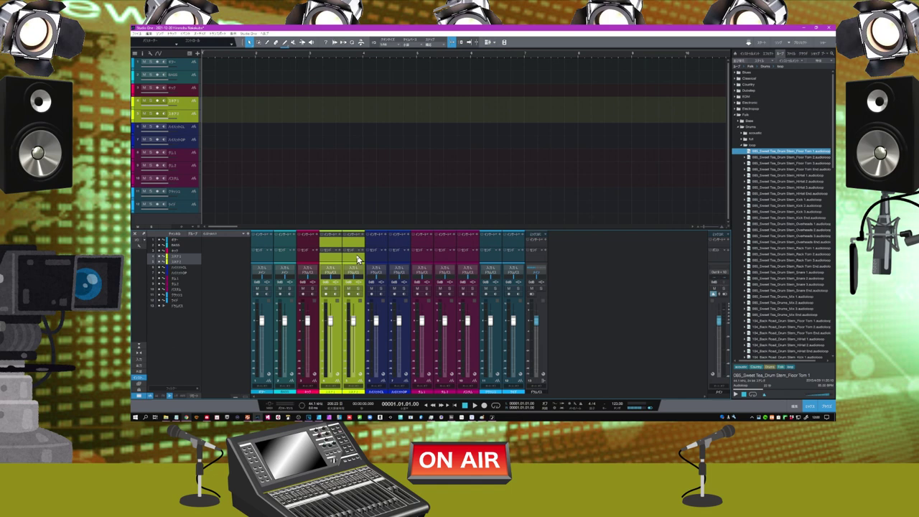
pyautogui.press('b')
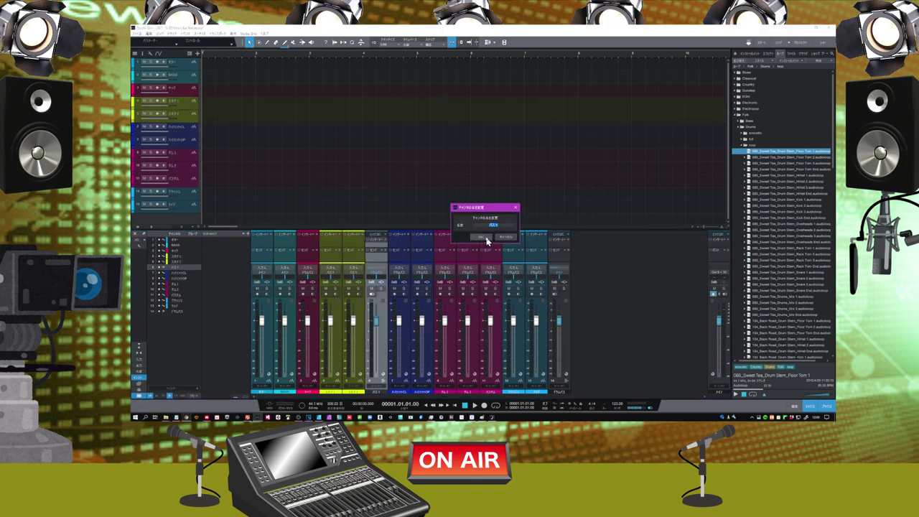
pyautogui.write('d')
pyautogui.press('Return')
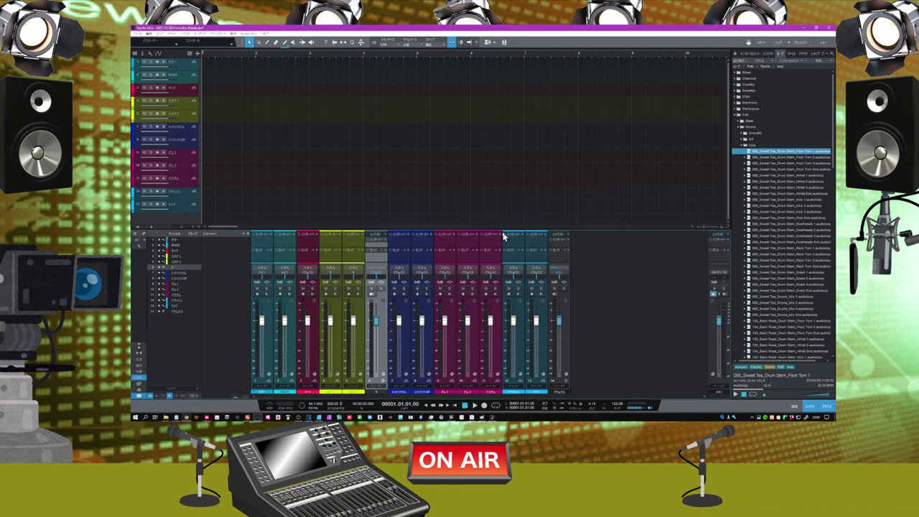
# - Select the two hi-hat channels, add a bus for them with the ★BUS&リネーム macro and name it H
pyautogui.click(407, 263)
pyautogui.keyDown('shift'); pyautogui.click(421, 261); pyautogui.keyUp('shift')
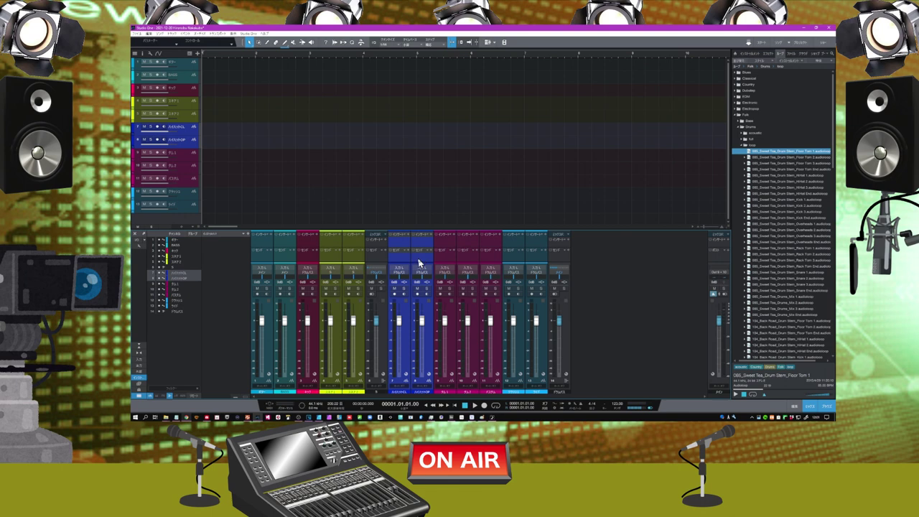
pyautogui.hotkey('shift', 'b')
pyautogui.write('ハ')
pyautogui.press('Return')
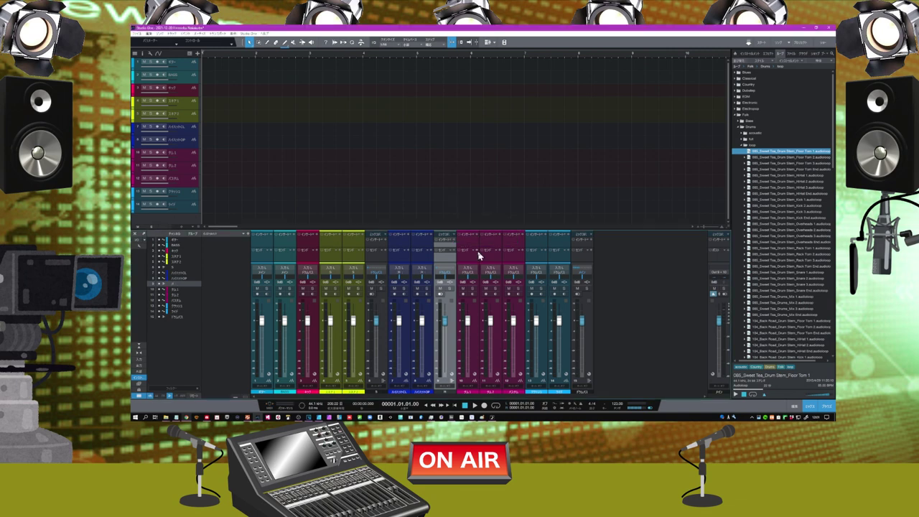
# - Select the three tom channels, route them to a new bus with the ★BUS&リネーム macro and name it T
pyautogui.click(466, 256)
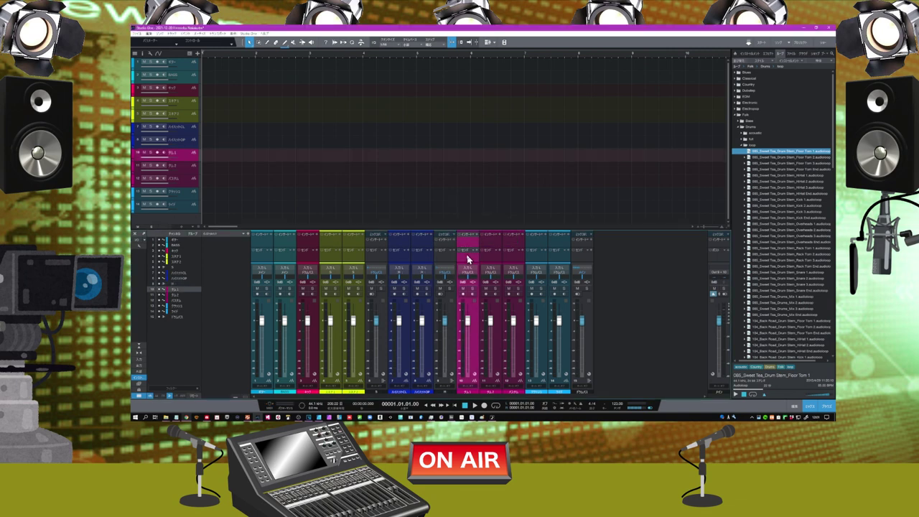
pyautogui.keyDown('shift'); pyautogui.click(511, 258); pyautogui.keyUp('shift')
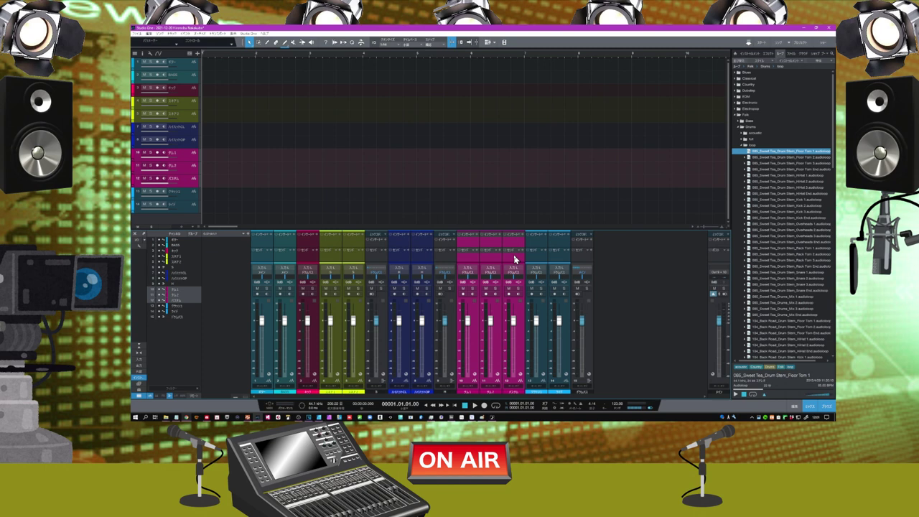
pyautogui.hotkey('shift', 'b')
pyautogui.write('t')
pyautogui.press('Return')
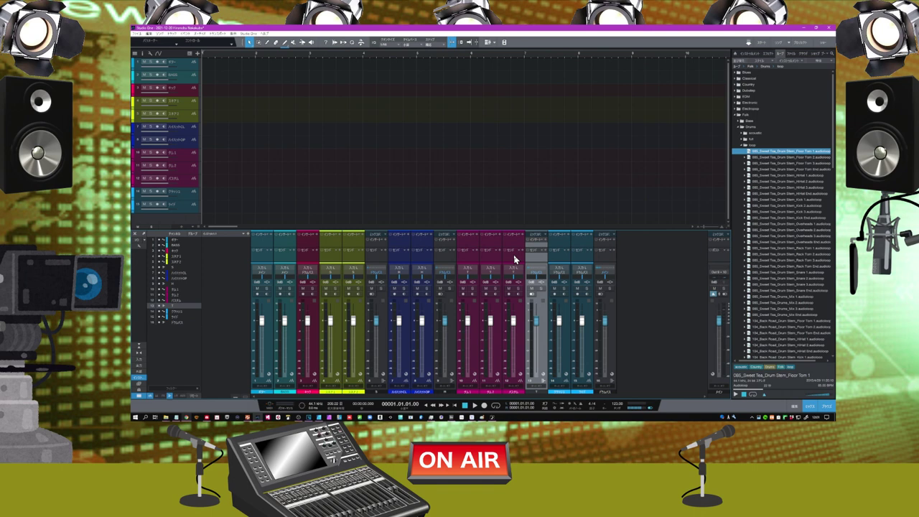
# - Select the crash and ride channels, run the ★BUS&リネーム macro on them and name the new bus SYM
pyautogui.click(562, 258)
pyautogui.click(583, 260)
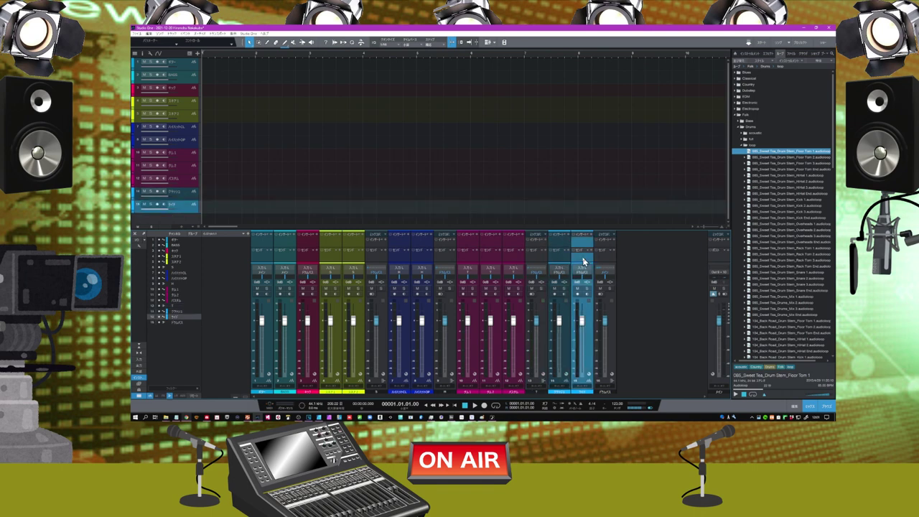
pyautogui.keyDown('shift'); pyautogui.click(564, 259); pyautogui.keyUp('shift')
pyautogui.hotkey('ctrl', 'b')
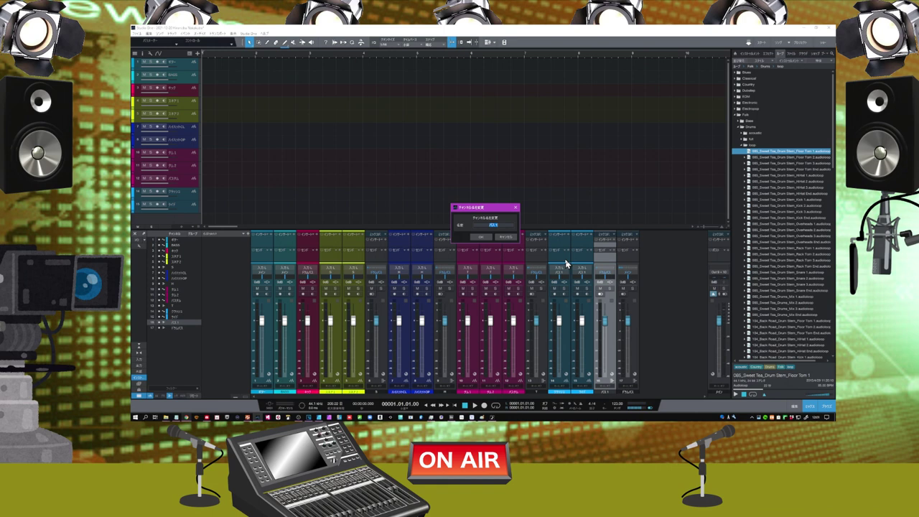
pyautogui.write('ギ')
pyautogui.click(482, 239)
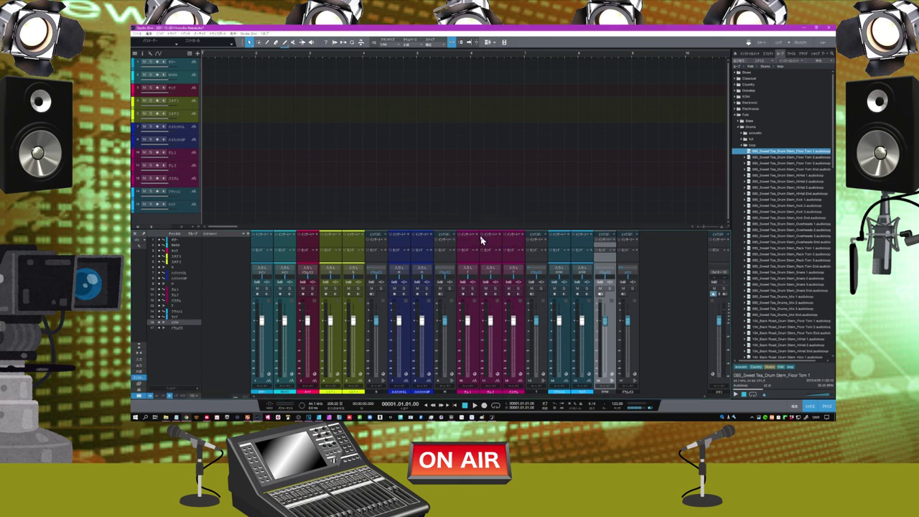
# - Review the new snare, hi-hat and cymbal buses in the console by selecting each one
pyautogui.click(474, 191)
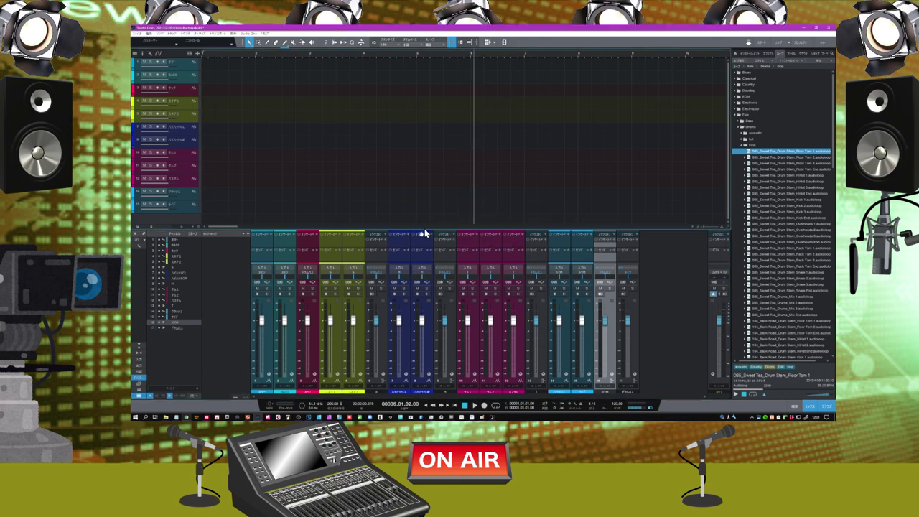
pyautogui.click(386, 257)
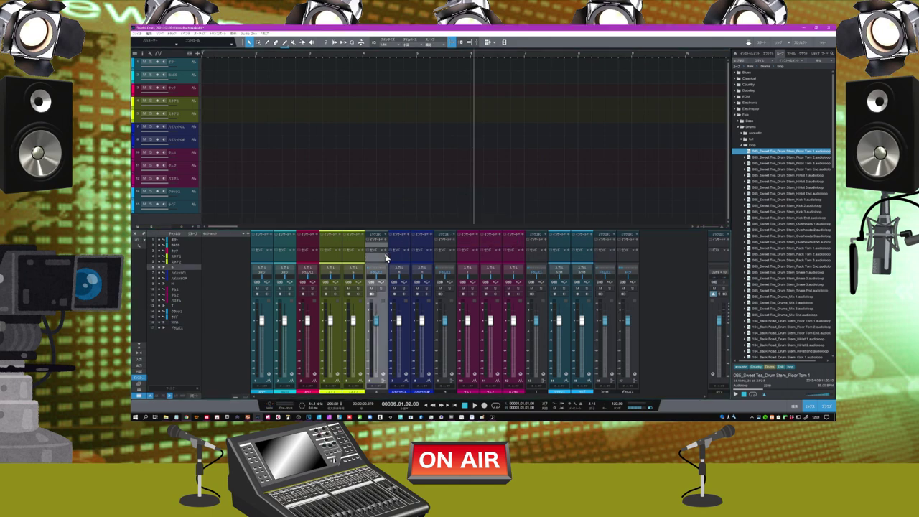
pyautogui.click(448, 254)
pyautogui.click(607, 264)
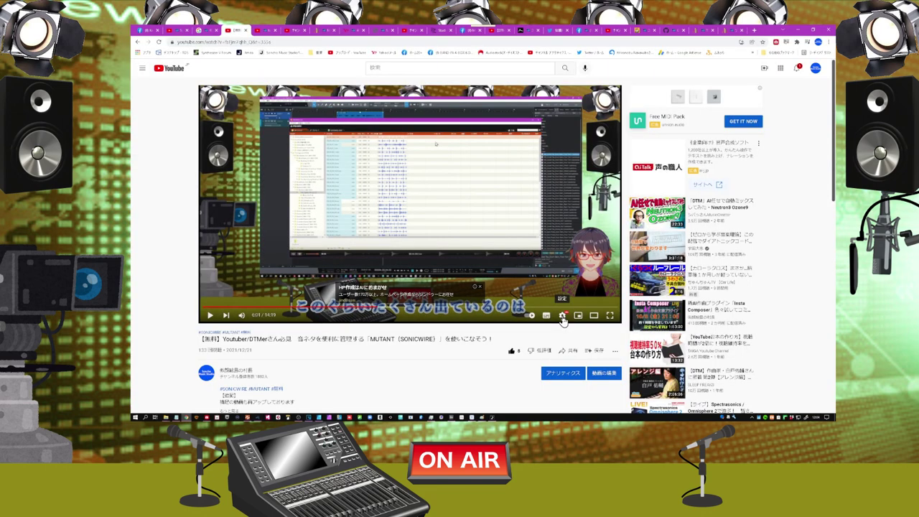
# - On the YouTube page in the browser, look at the playback speed choices in the video's settings
pyautogui.click(563, 315)
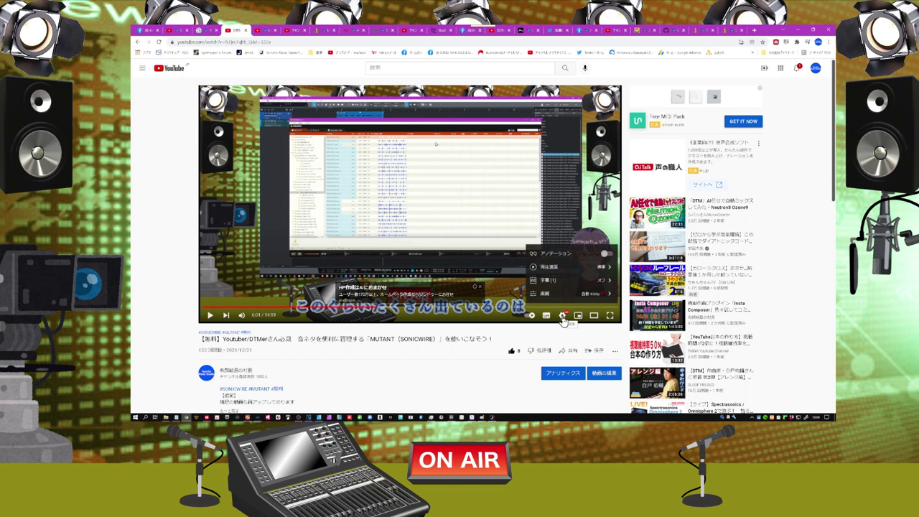
pyautogui.click(572, 272)
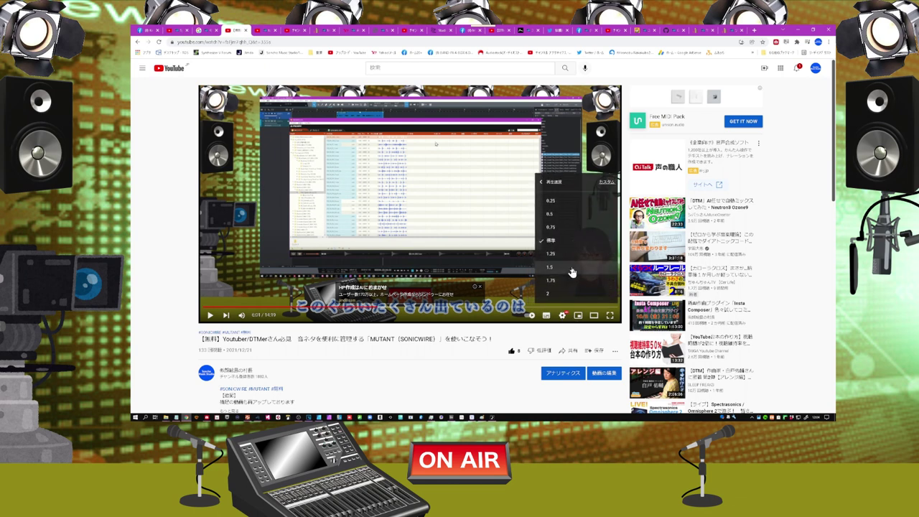
pyautogui.click(555, 231)
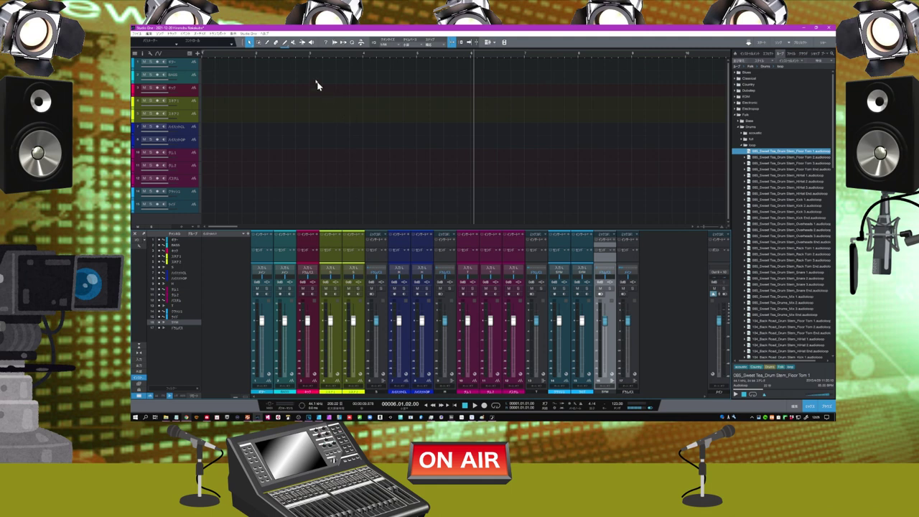
# - Back in Studio One, open the macro organizer
pyautogui.click(248, 33)
pyautogui.click(261, 94)
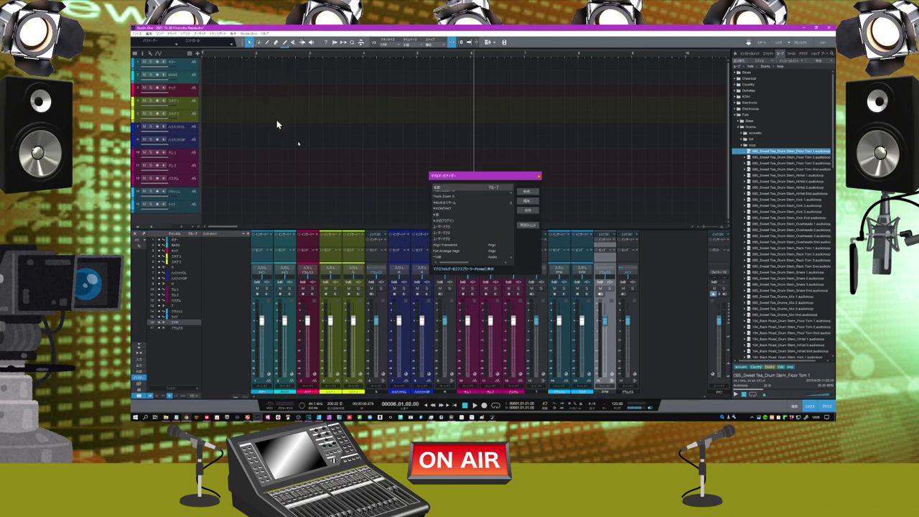